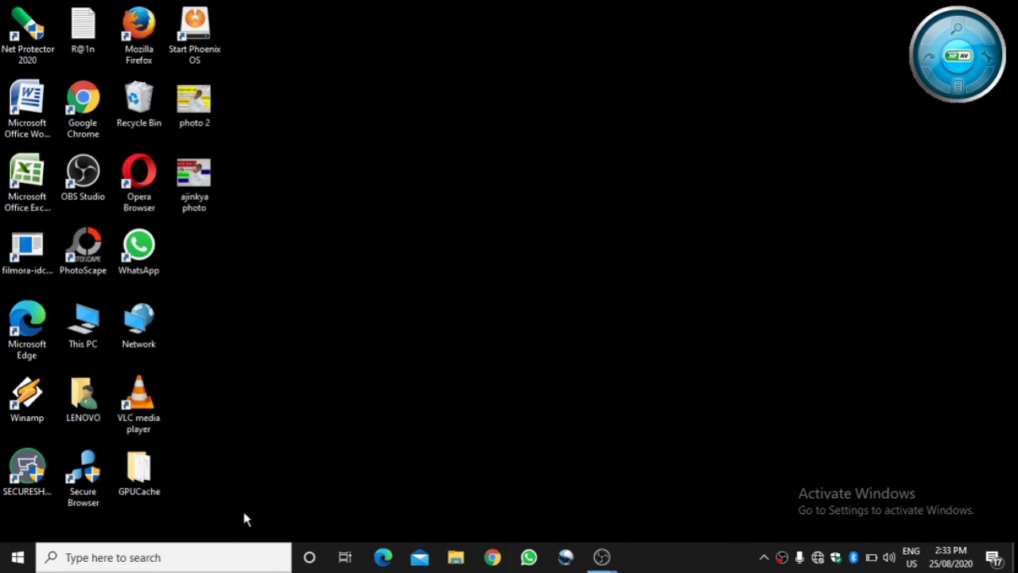
Step: Find PowerPoint 2007 by searching 'pow' in the Start search, and launch it
left_click(186, 557)
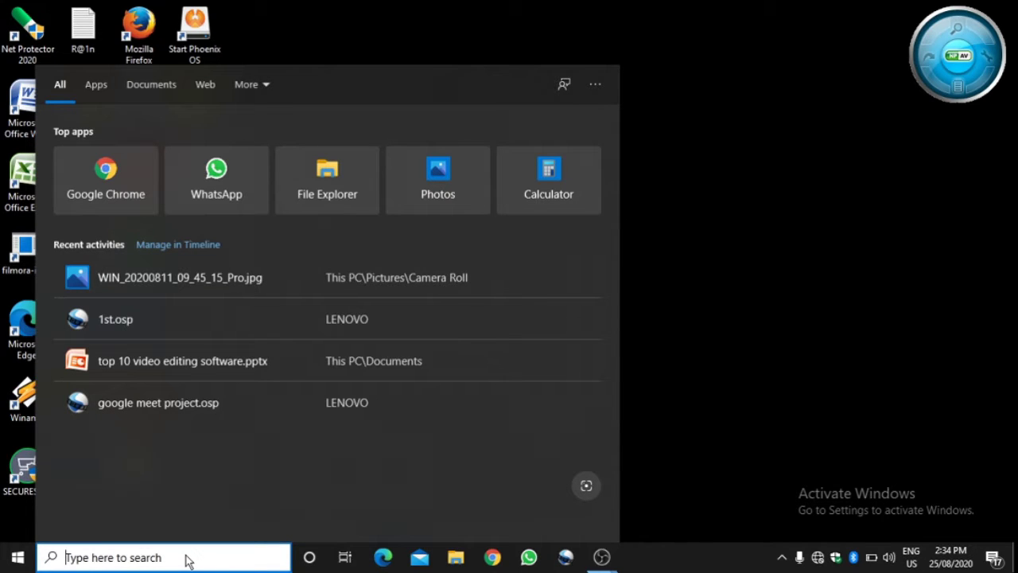
type("p")
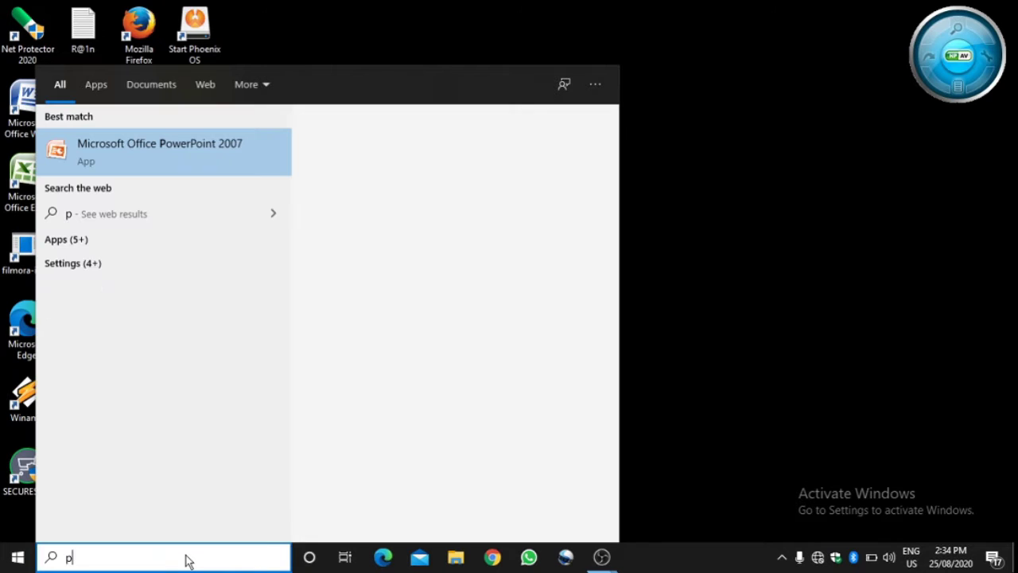
type("ow")
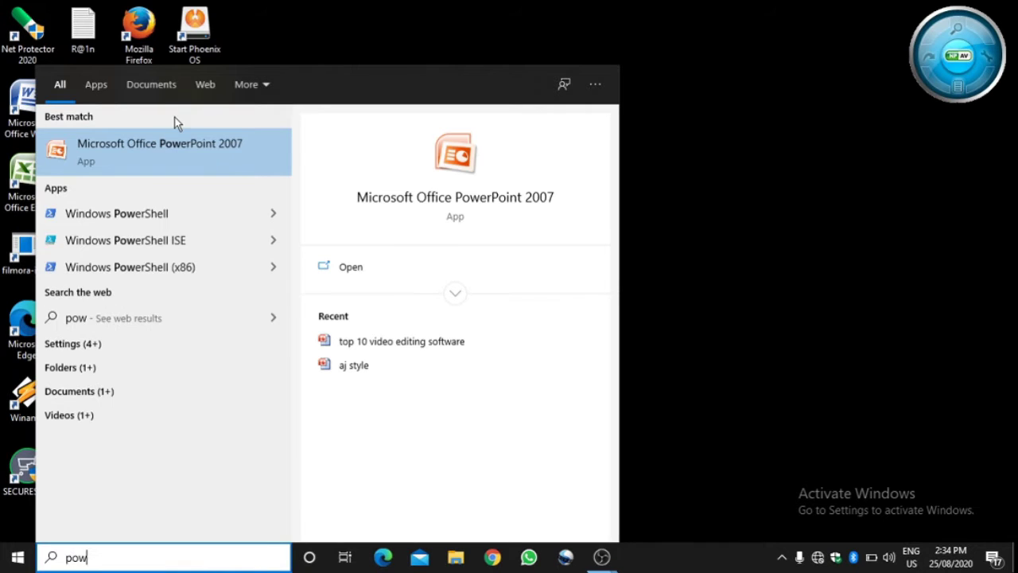
left_click(151, 155)
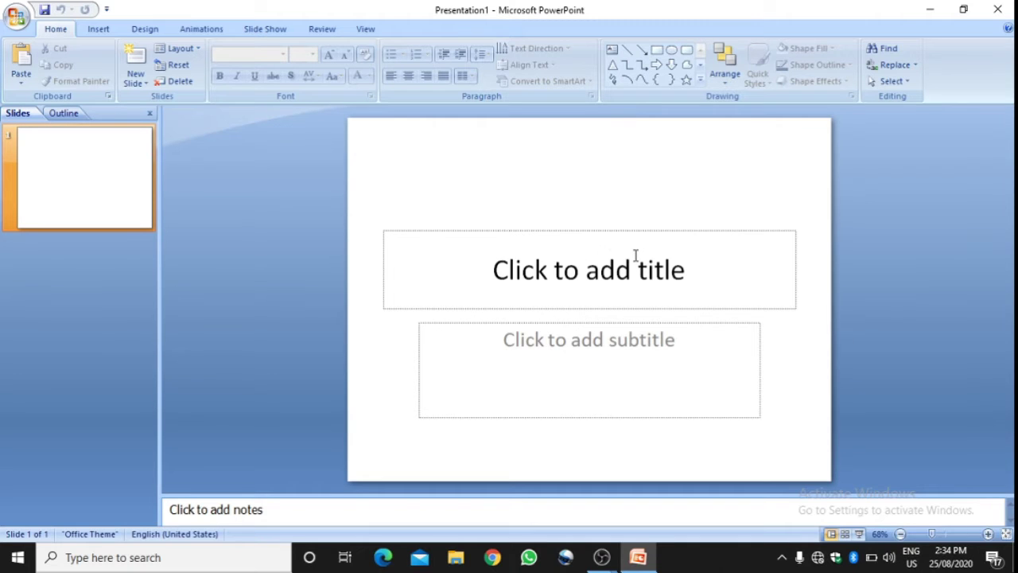
Step: Enter the presentation's title heading and 'new videos' as the subtitle
left_click(712, 270)
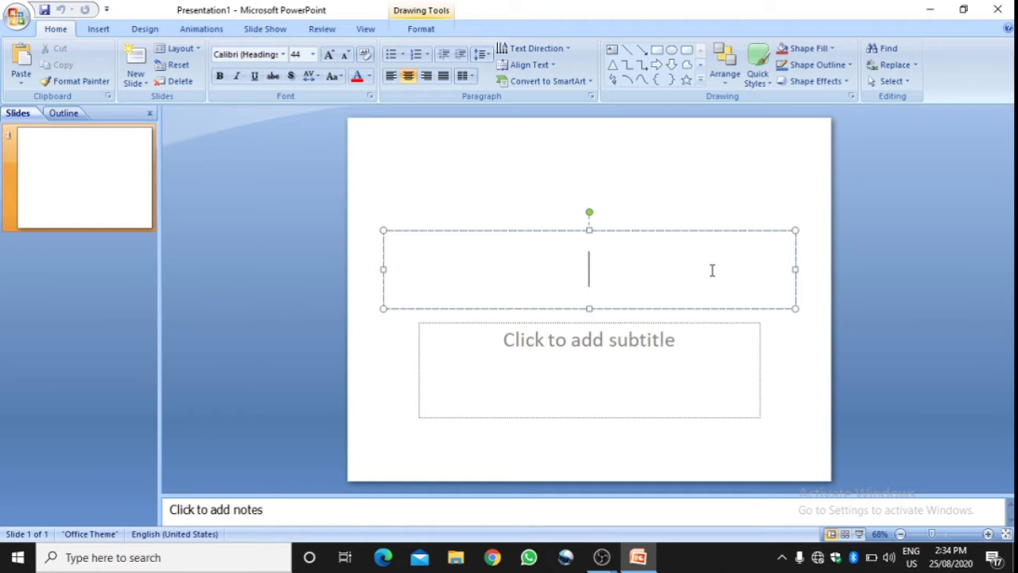
type("A")
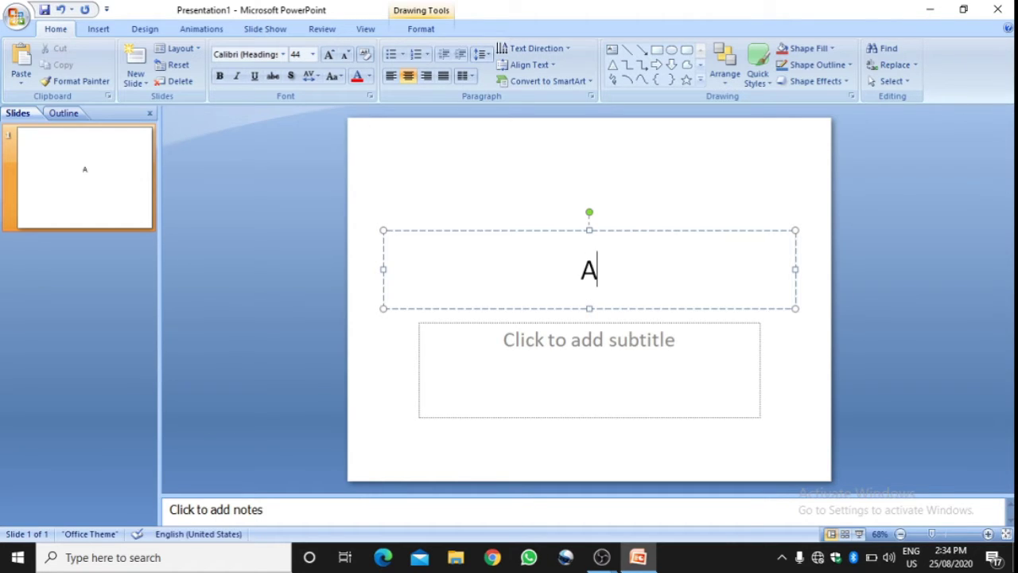
type("jinkya")
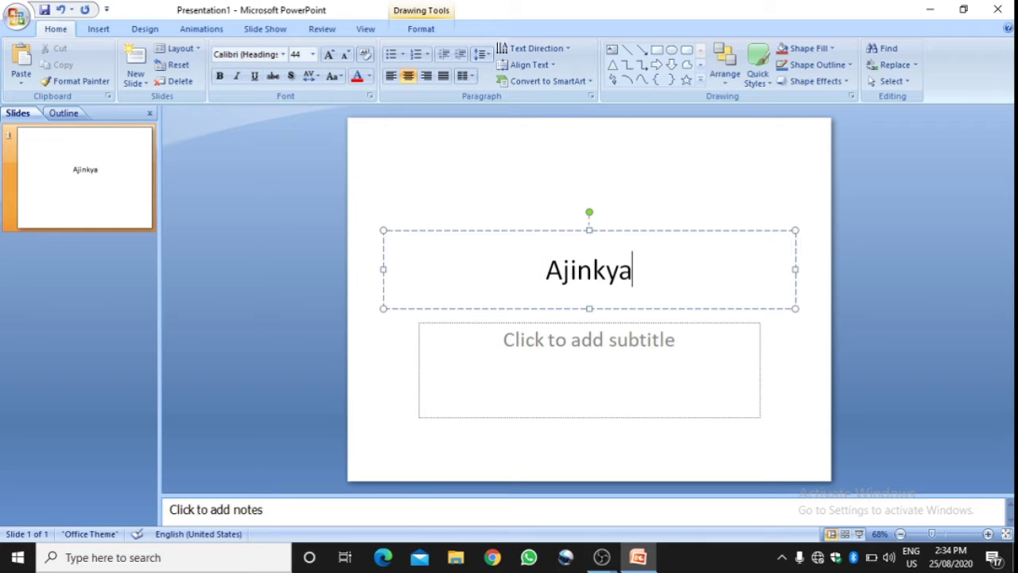
type(" n")
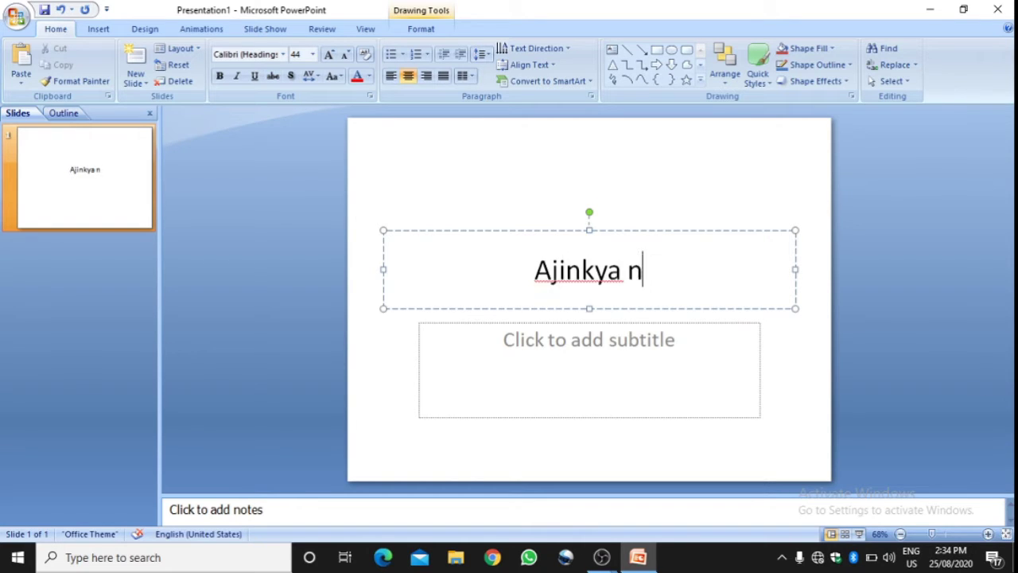
type("ew wo")
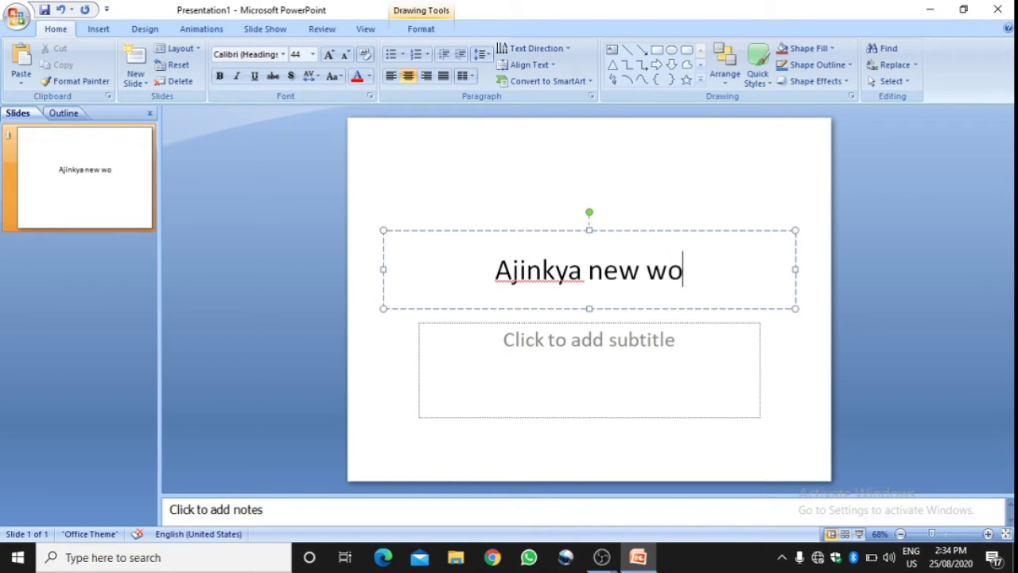
type("rld")
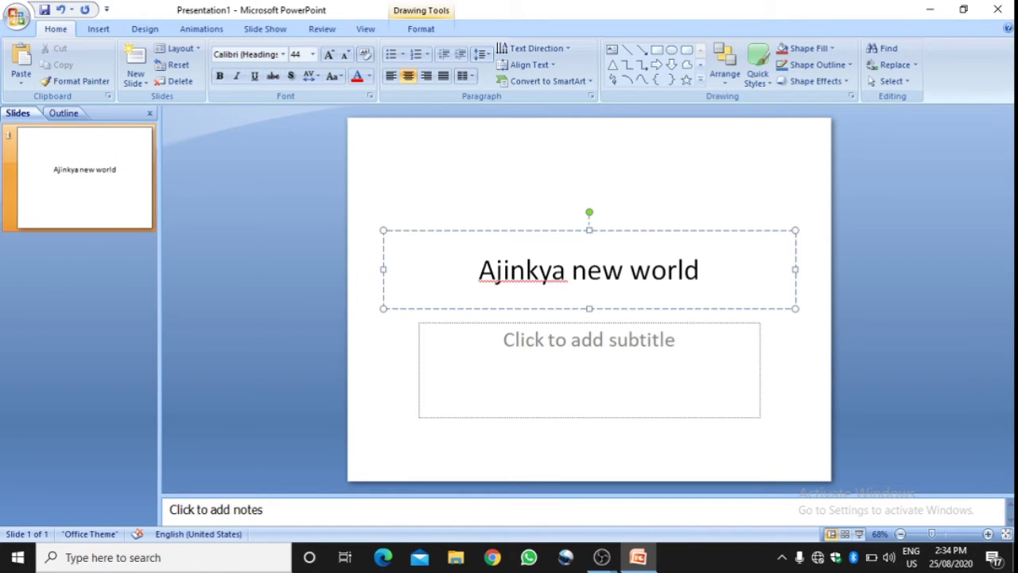
left_click(702, 362)
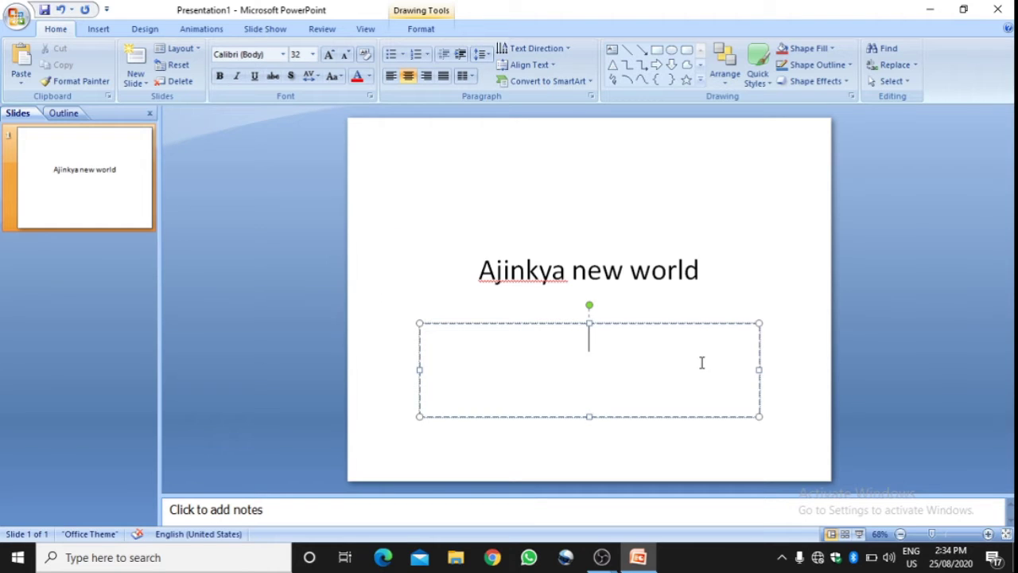
type("new ")
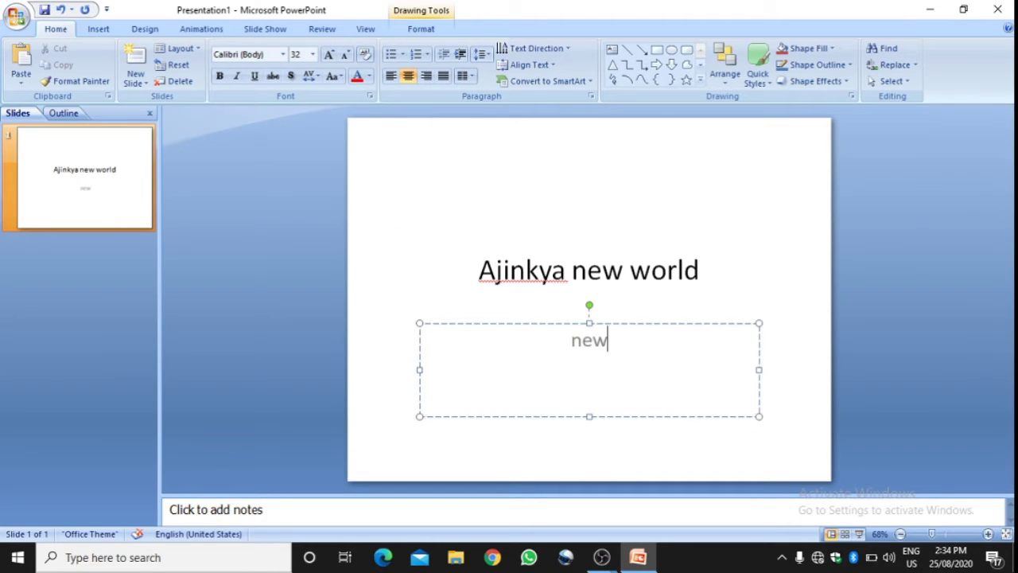
type("vide")
type("o")
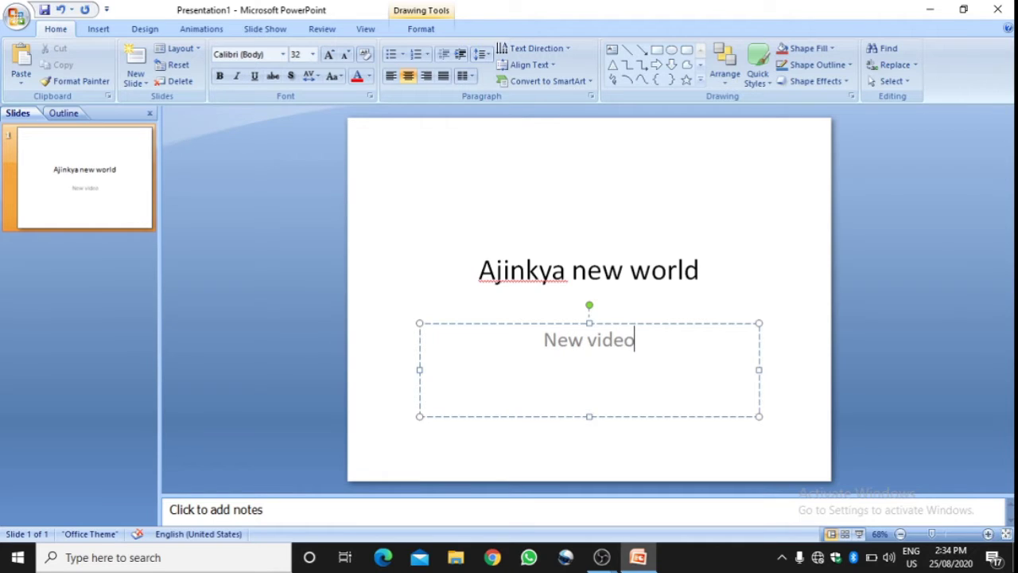
type("s")
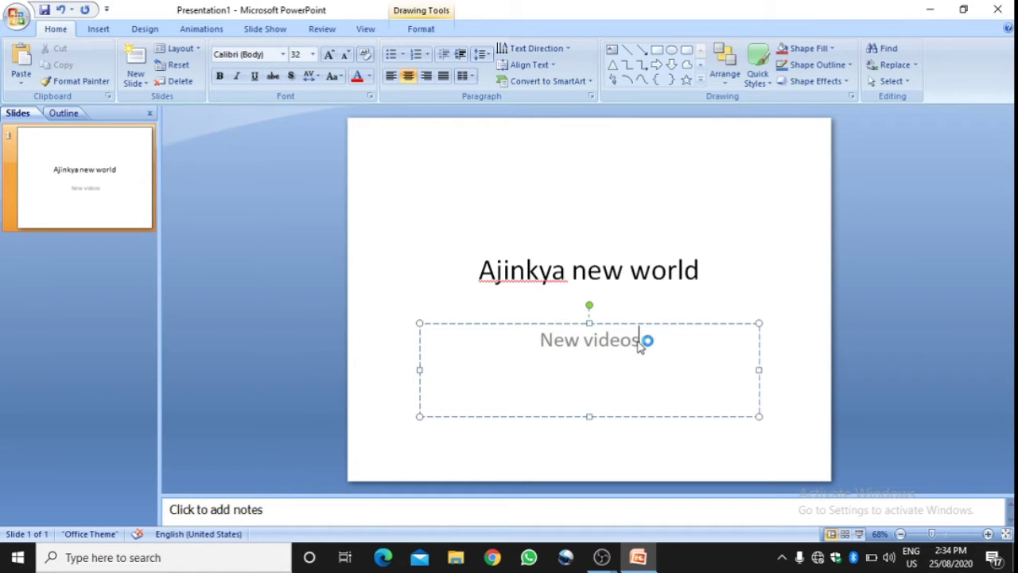
left_click(382, 254)
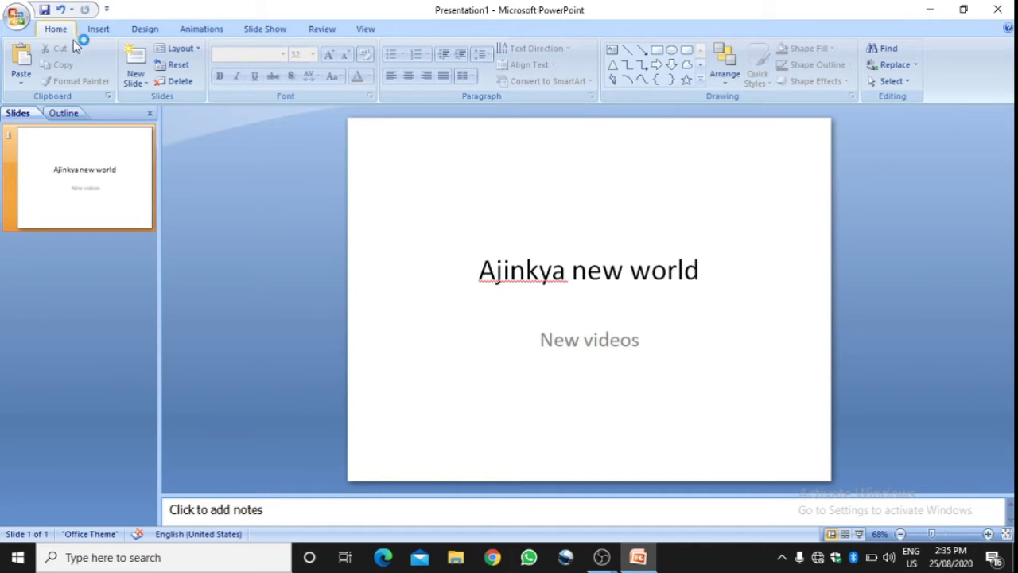
Step: Add a Blank-layout second slide and pick the Rectangle shape
left_click(133, 83)
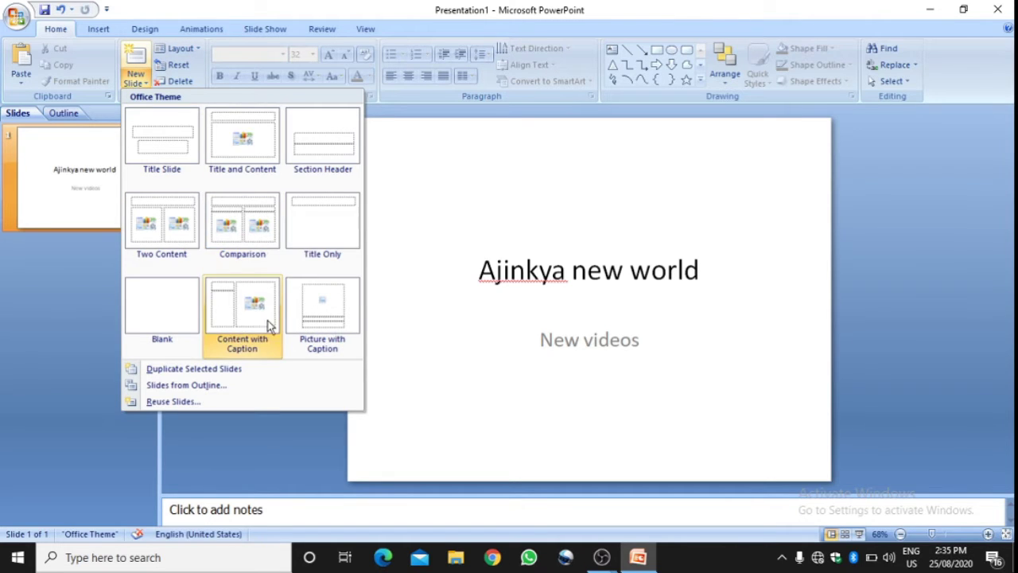
left_click(163, 314)
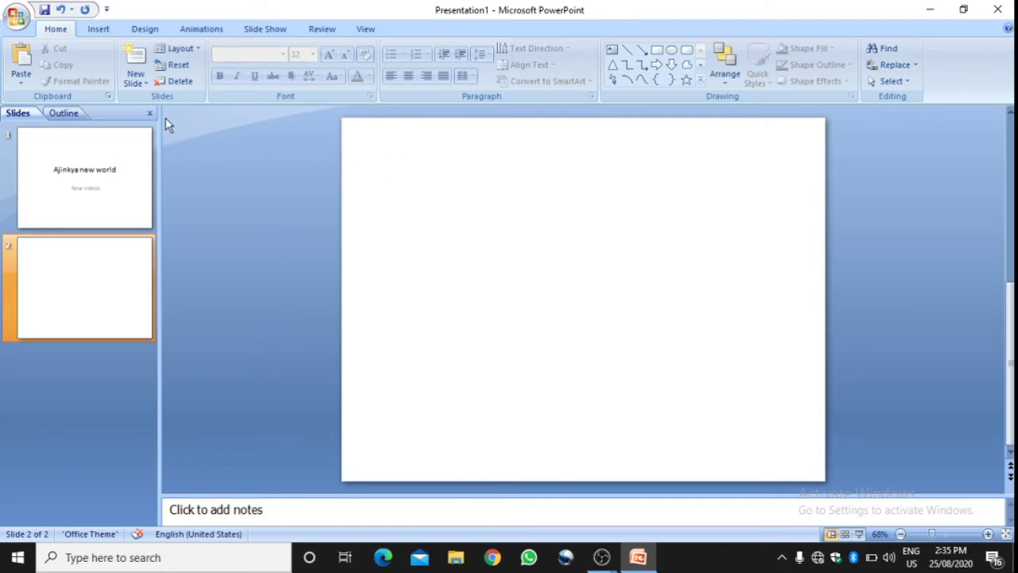
left_click(99, 31)
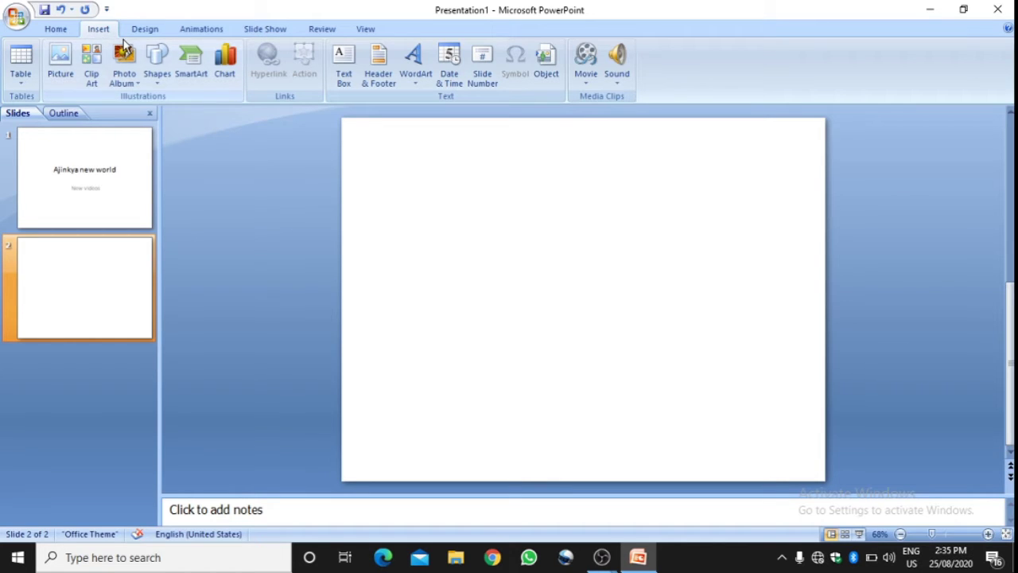
left_click(153, 71)
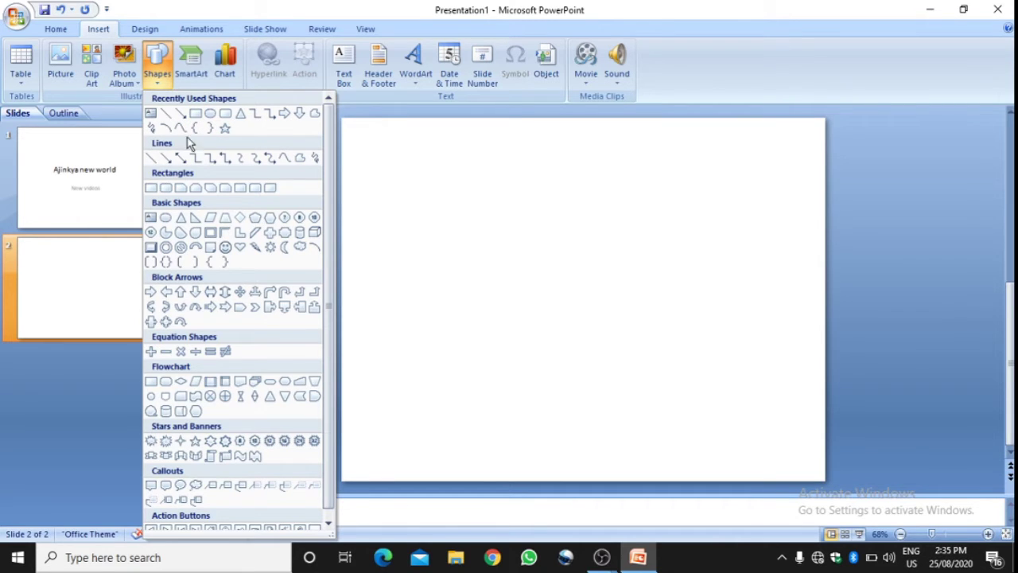
left_click(196, 113)
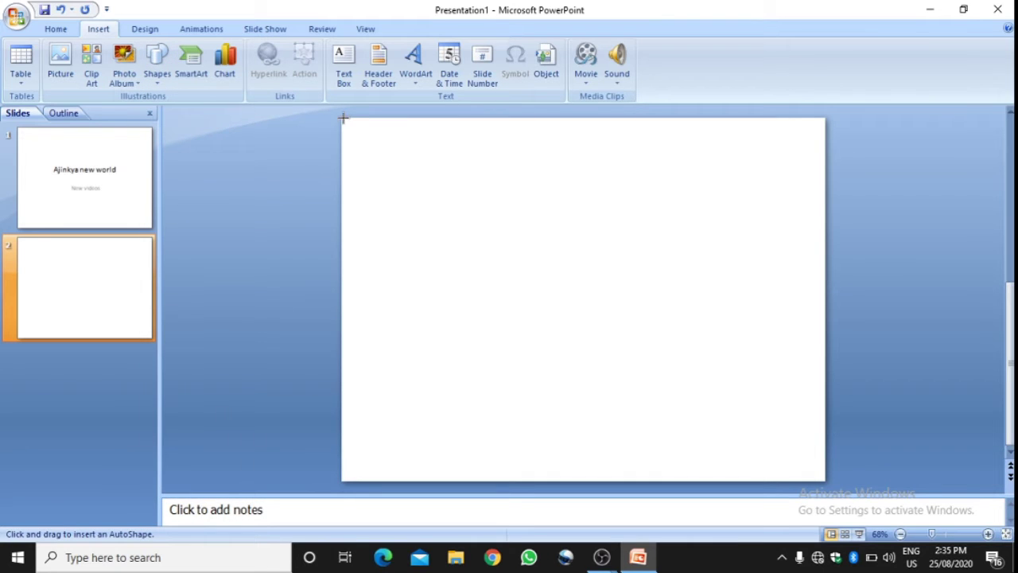
Step: Draw a rectangle spanning the whole of slide 2
mouse_move(342, 118)
left_mouse_down()
mouse_move(766, 408)
mouse_move(823, 479)
left_mouse_up()
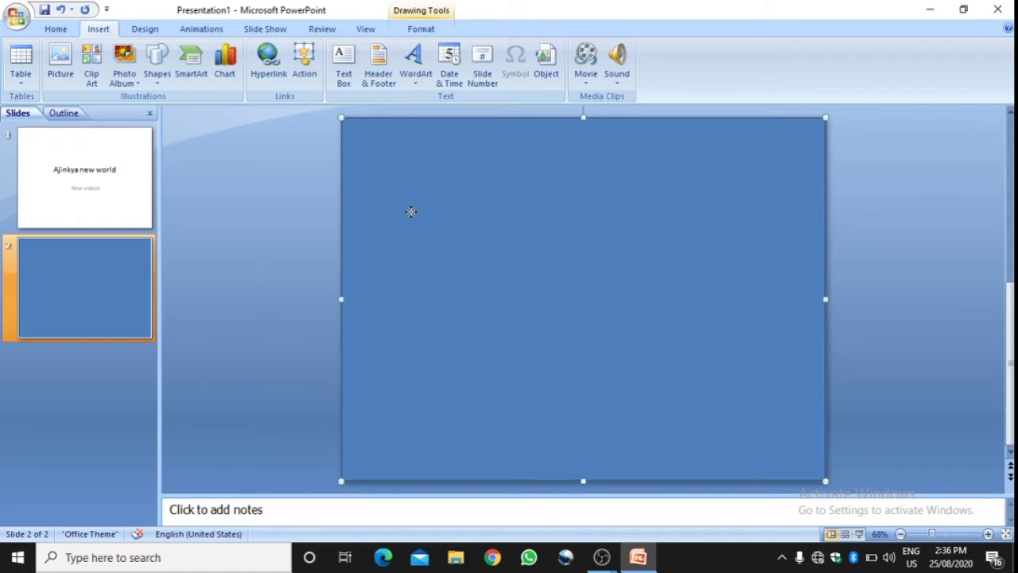
left_click(414, 32)
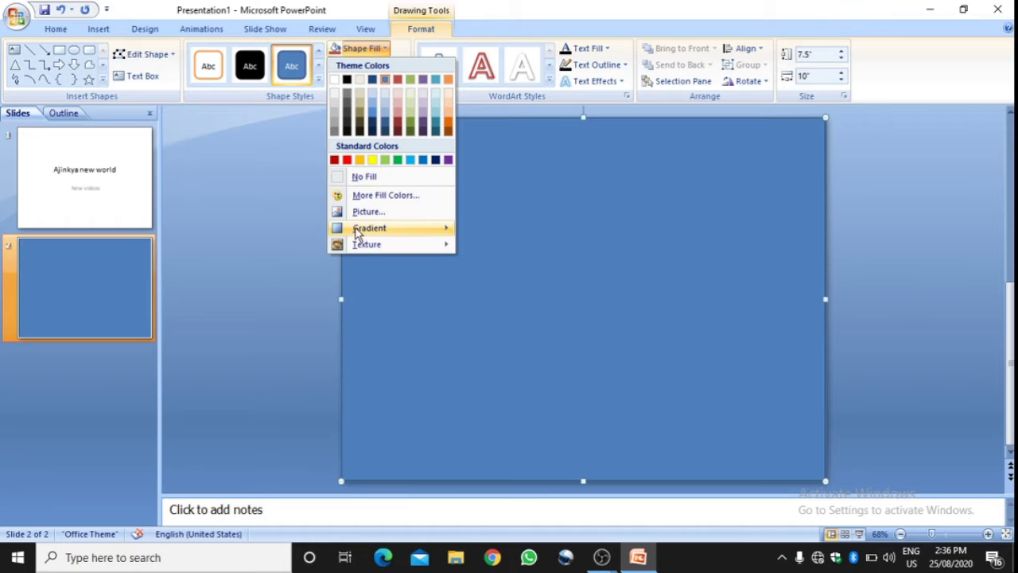
mouse_move(364, 246)
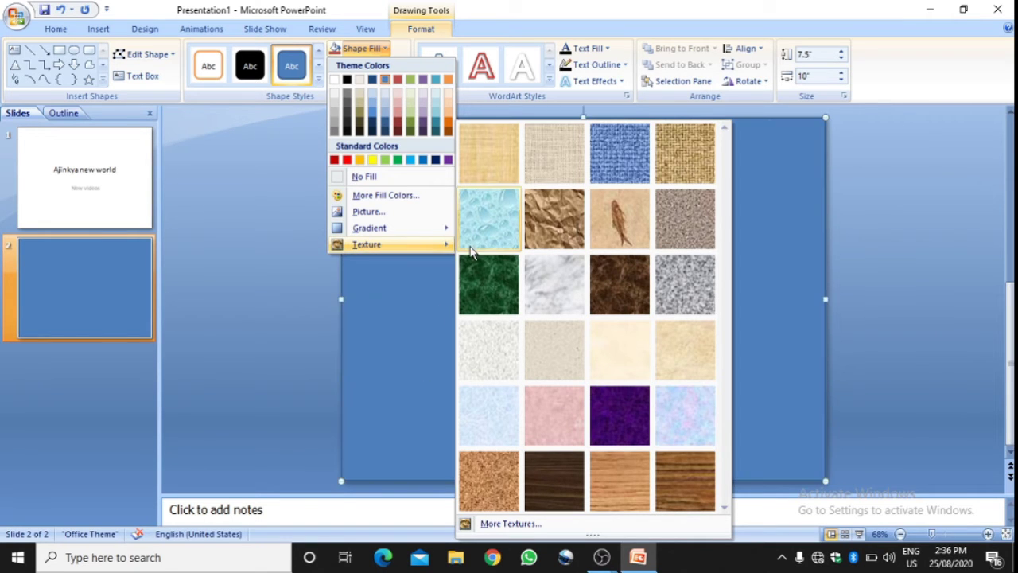
mouse_move(419, 239)
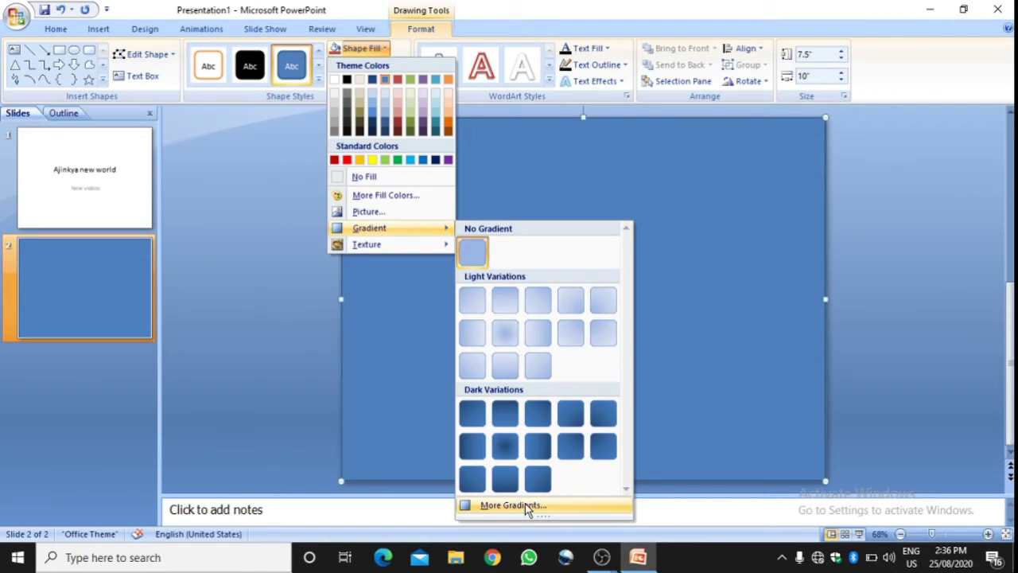
Step: Fill the rectangle with the Rainbow preset gradient running in a diagonal direction
left_click(513, 506)
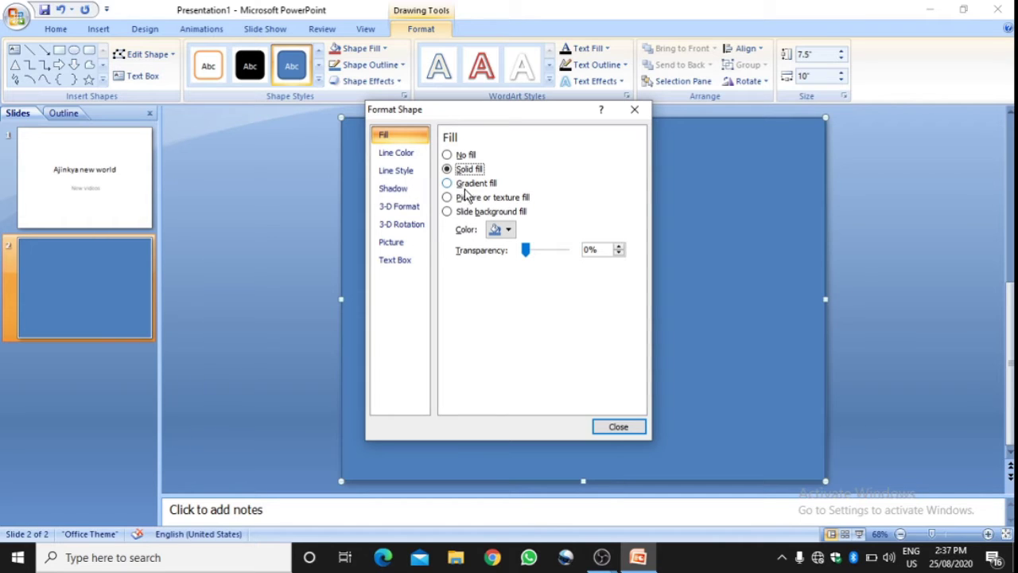
left_click(448, 184)
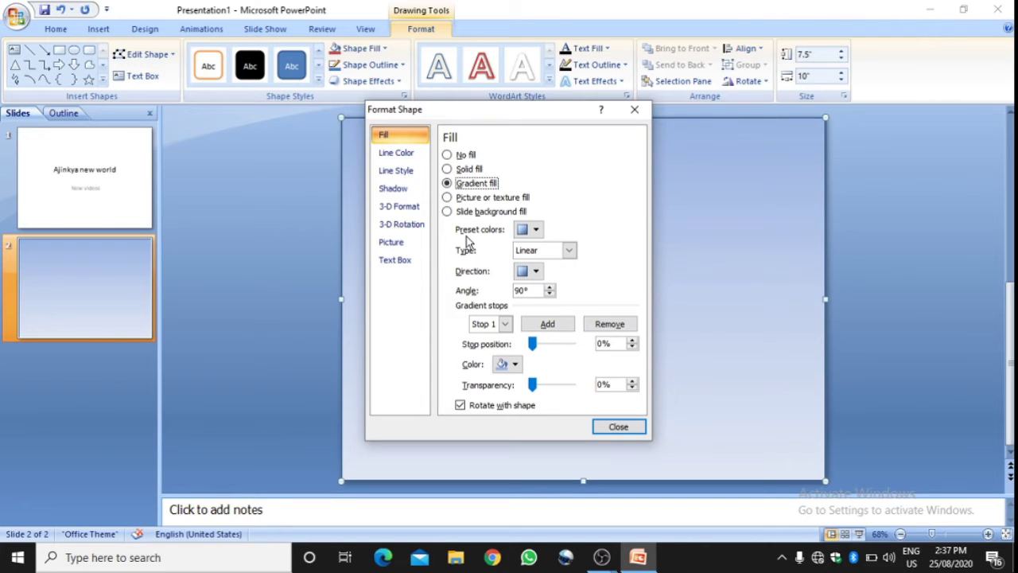
left_click(533, 232)
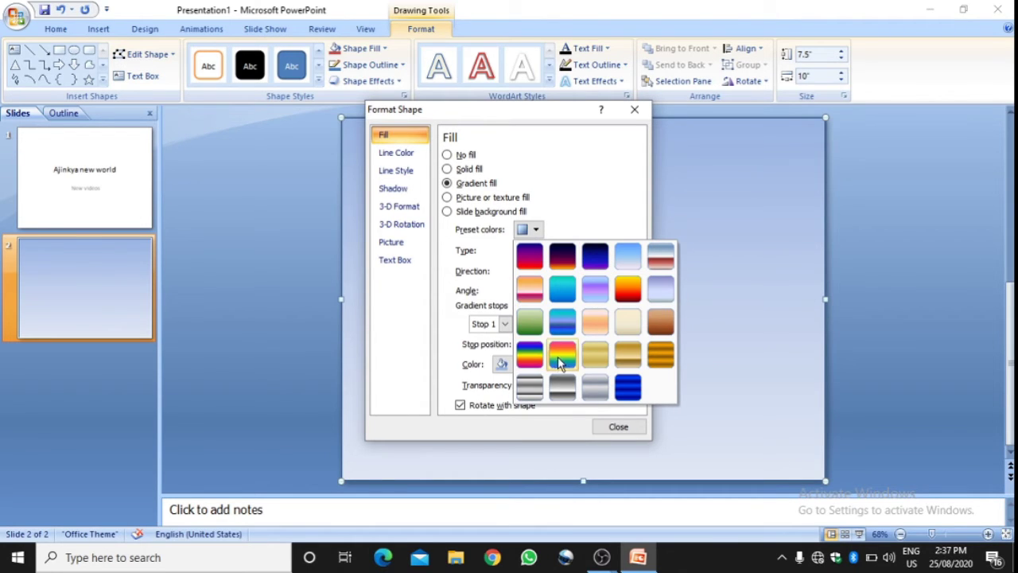
left_click(534, 358)
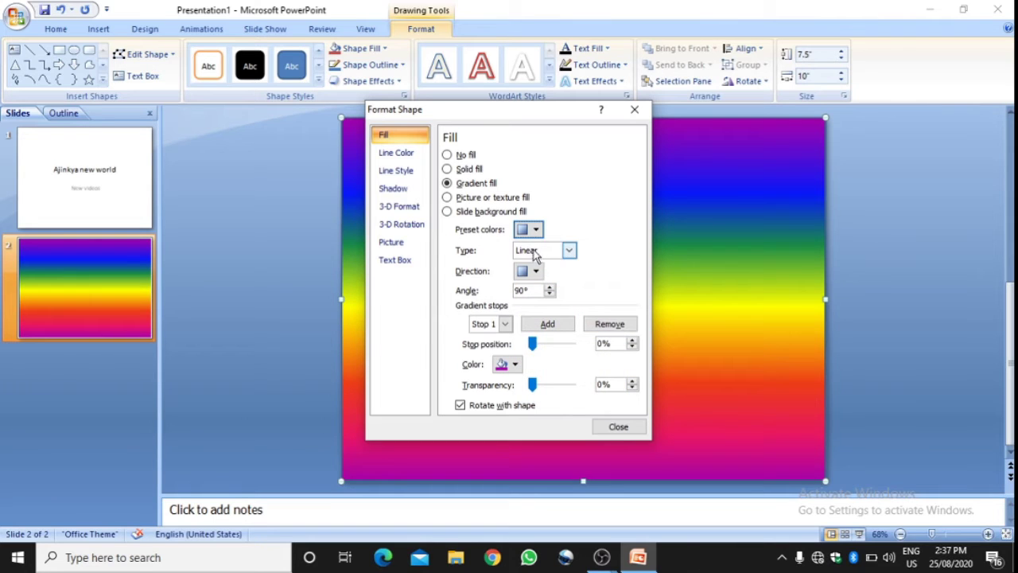
left_click(536, 273)
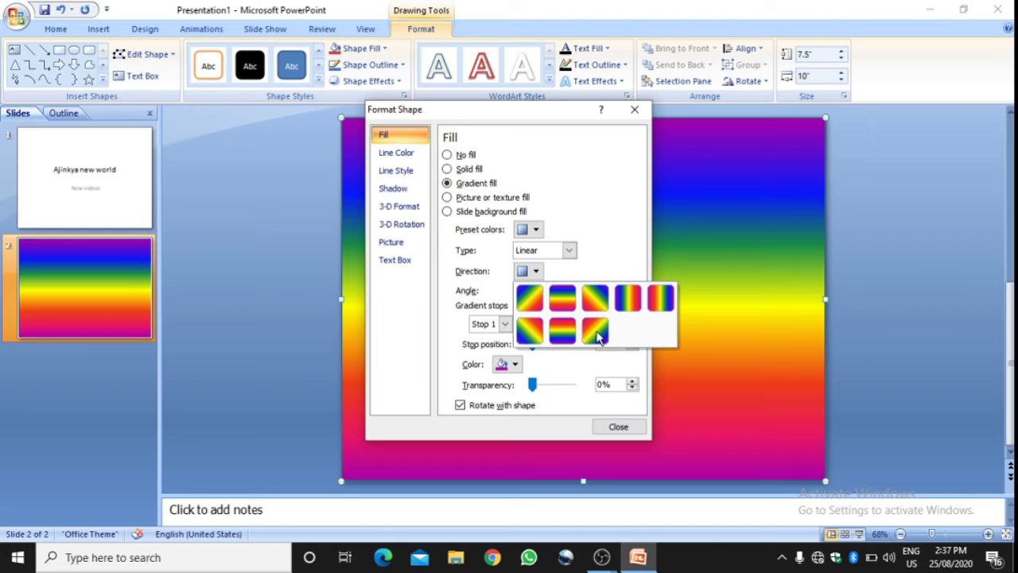
left_click(597, 331)
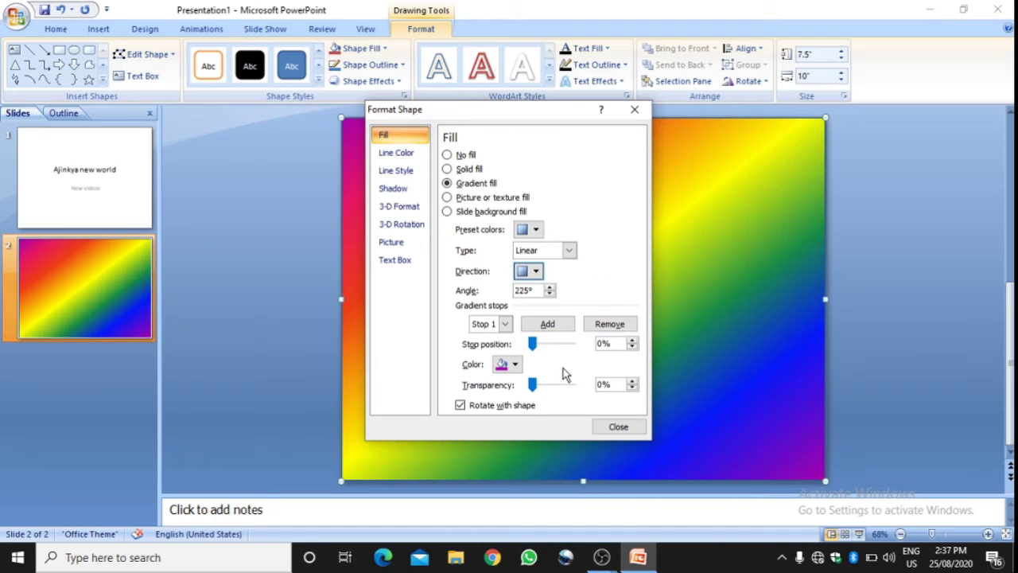
left_click(628, 113)
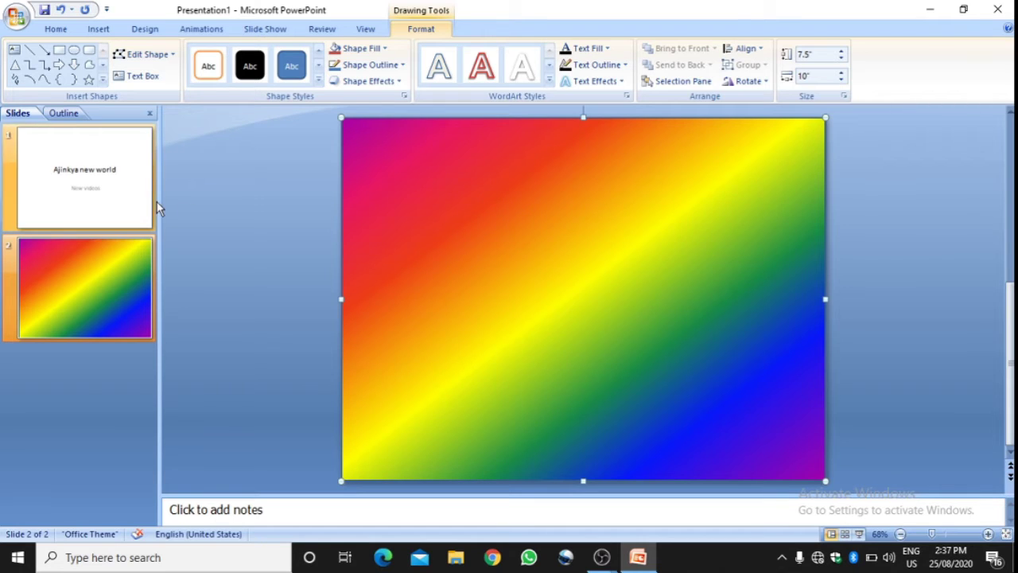
left_click(13, 18)
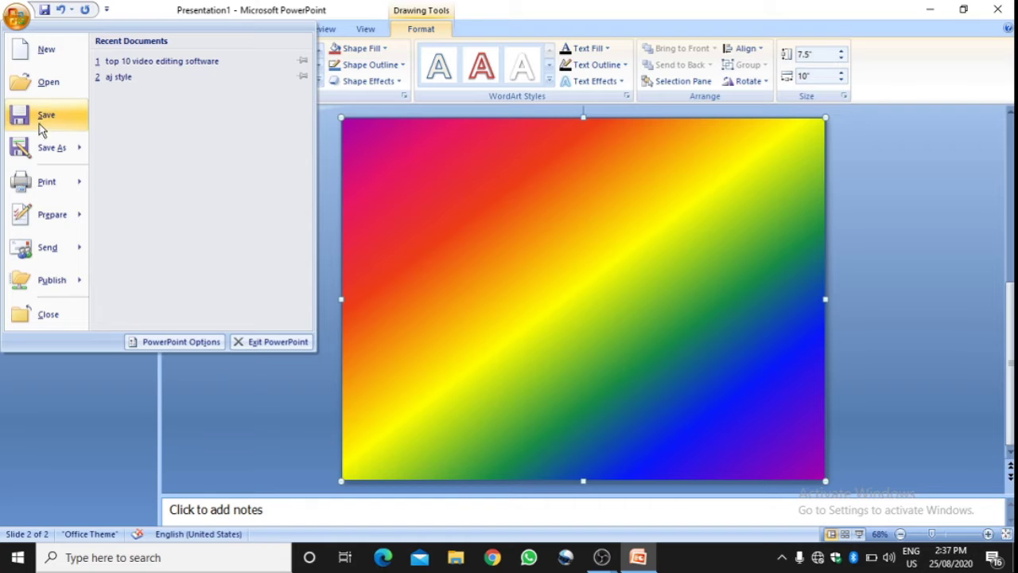
Step: Save the presentation to Documents under a name matching the title heading
left_click(25, 148)
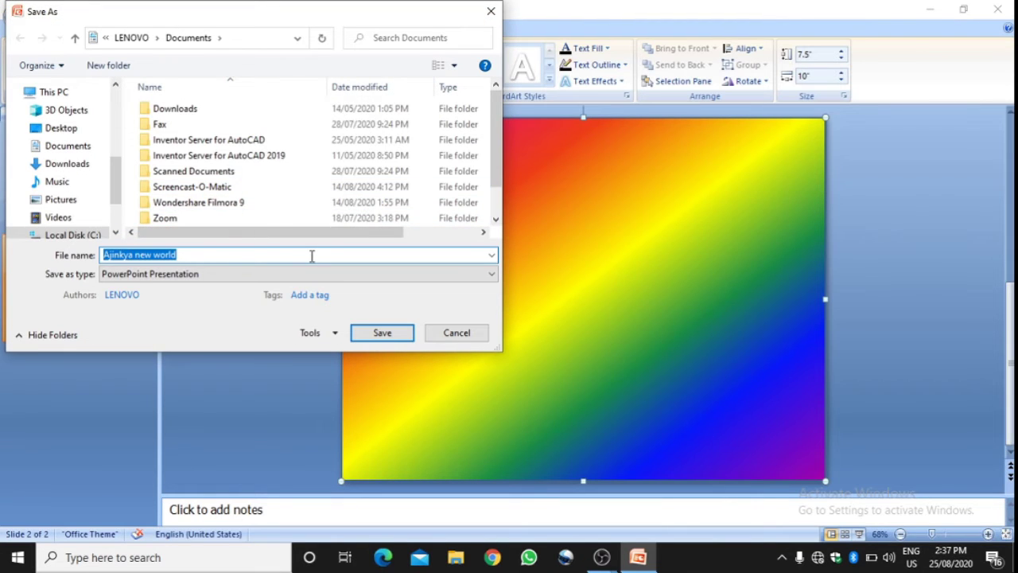
key("BackSpace")
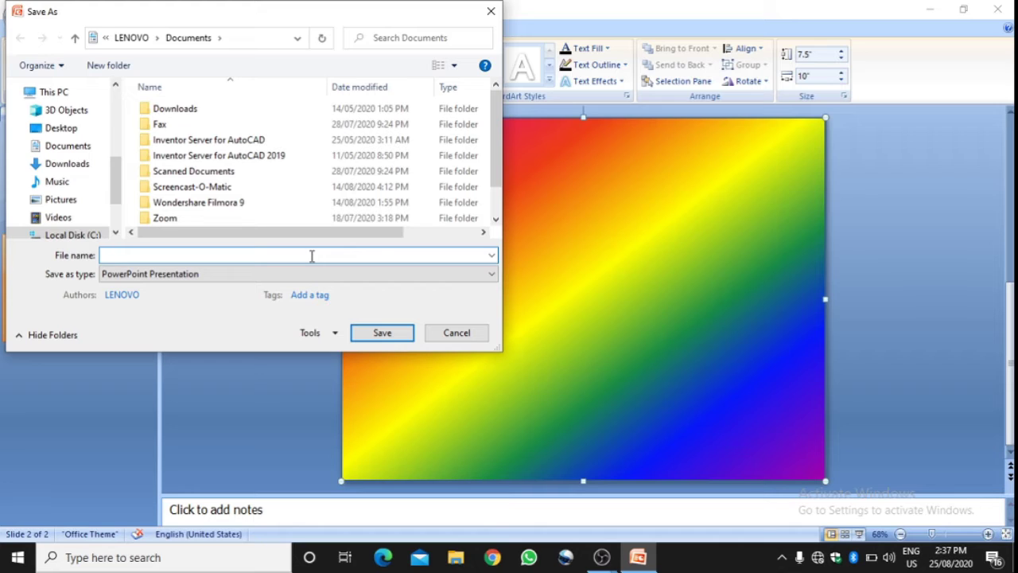
type("a")
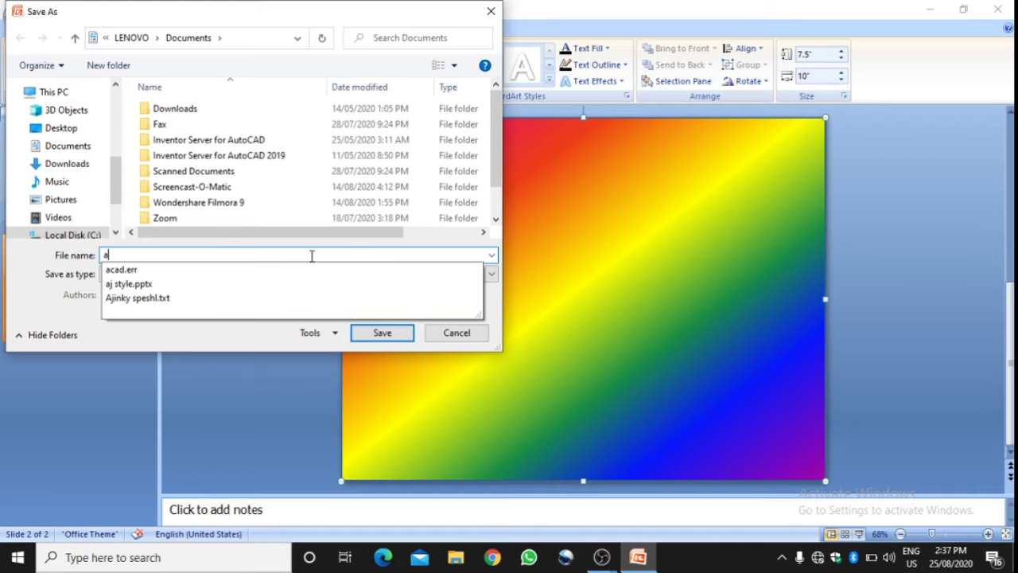
type("jink")
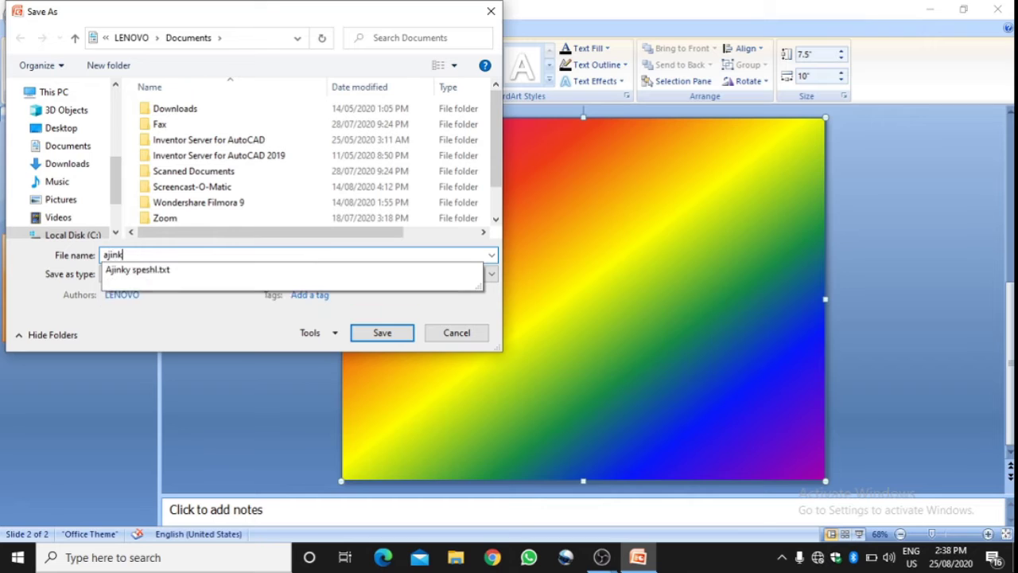
type("ya new world")
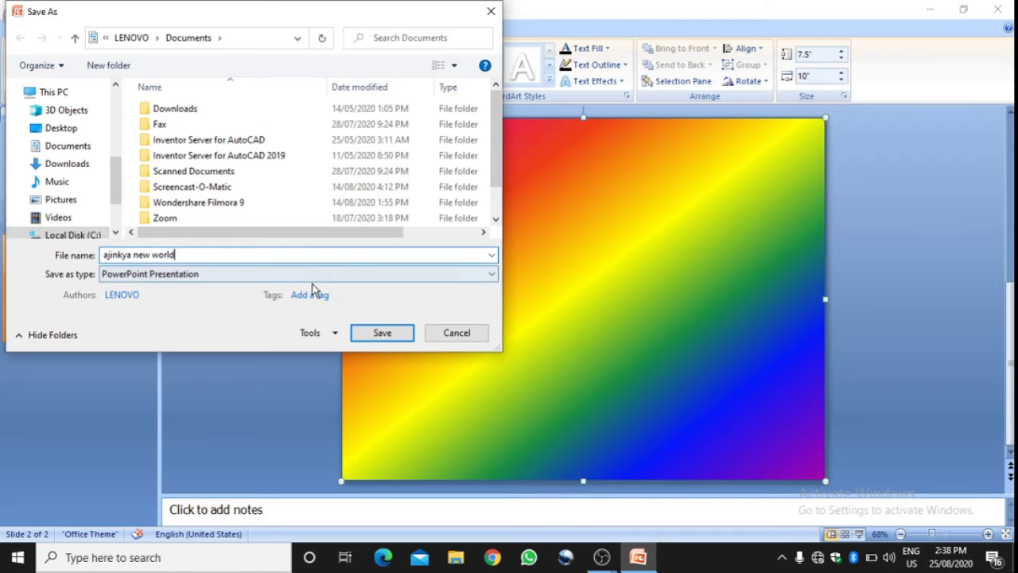
left_click(366, 335)
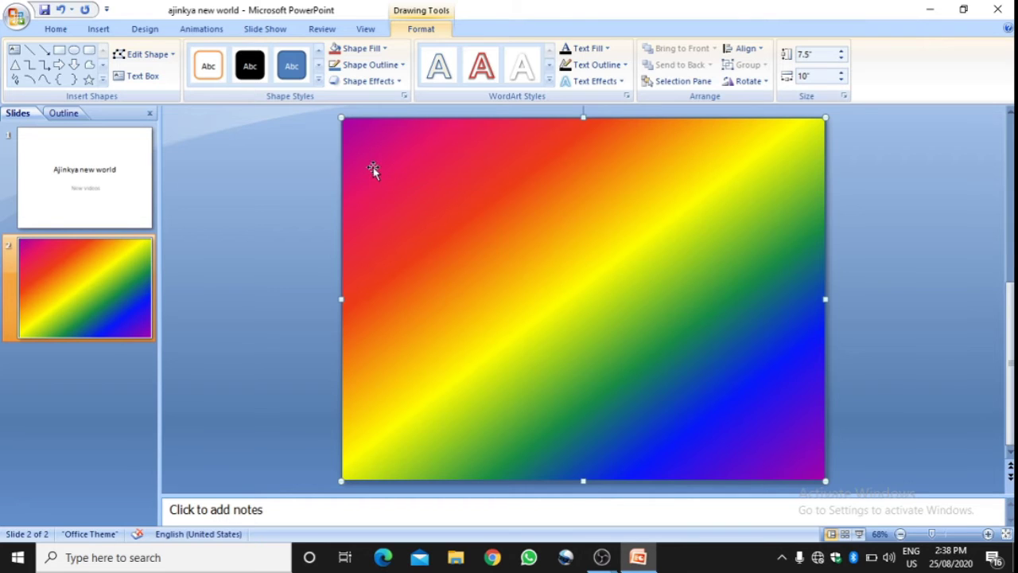
Step: Add orange-style WordArt with the title heading to slide 2, then save
left_click(93, 31)
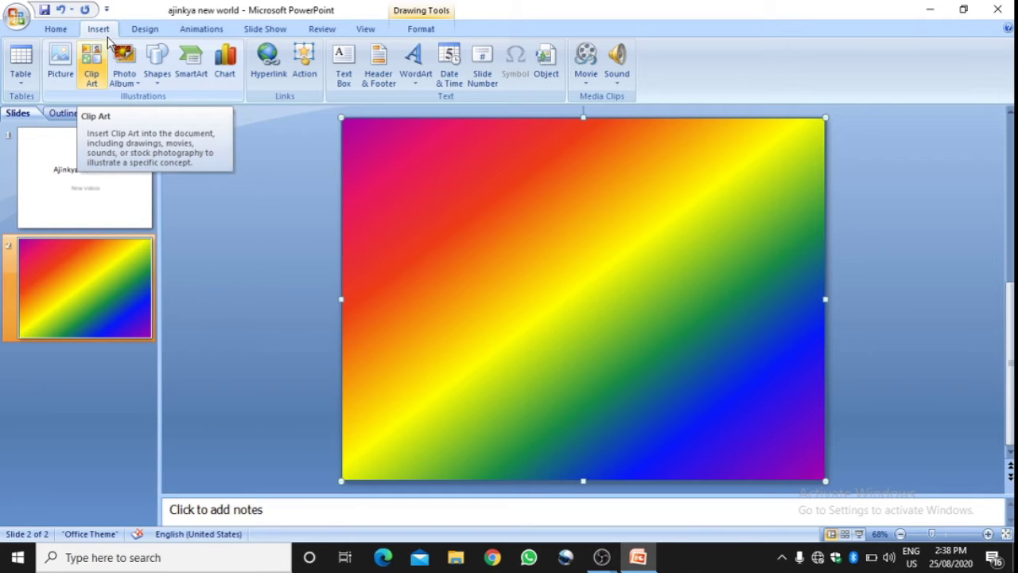
left_click(419, 81)
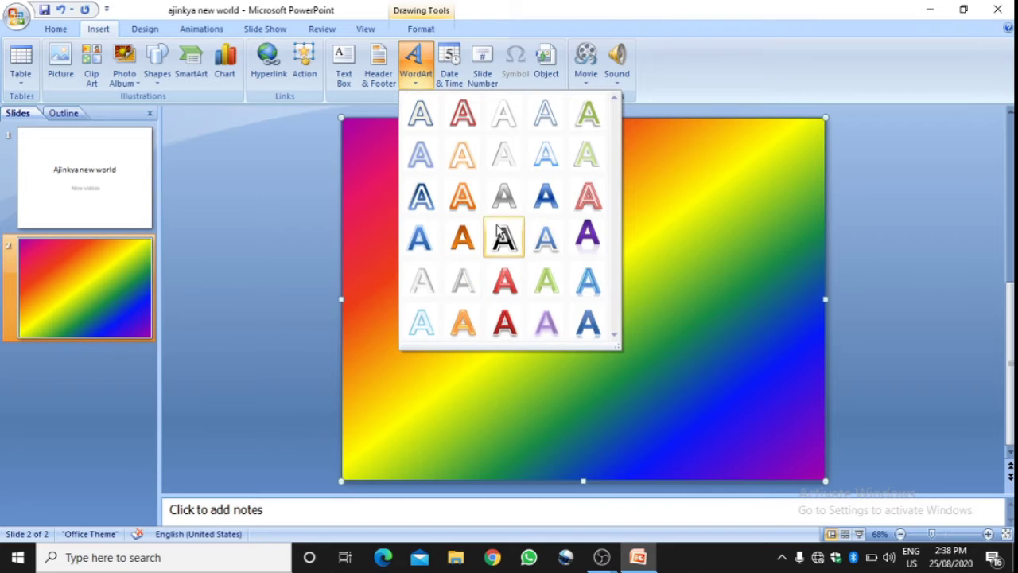
left_click(462, 239)
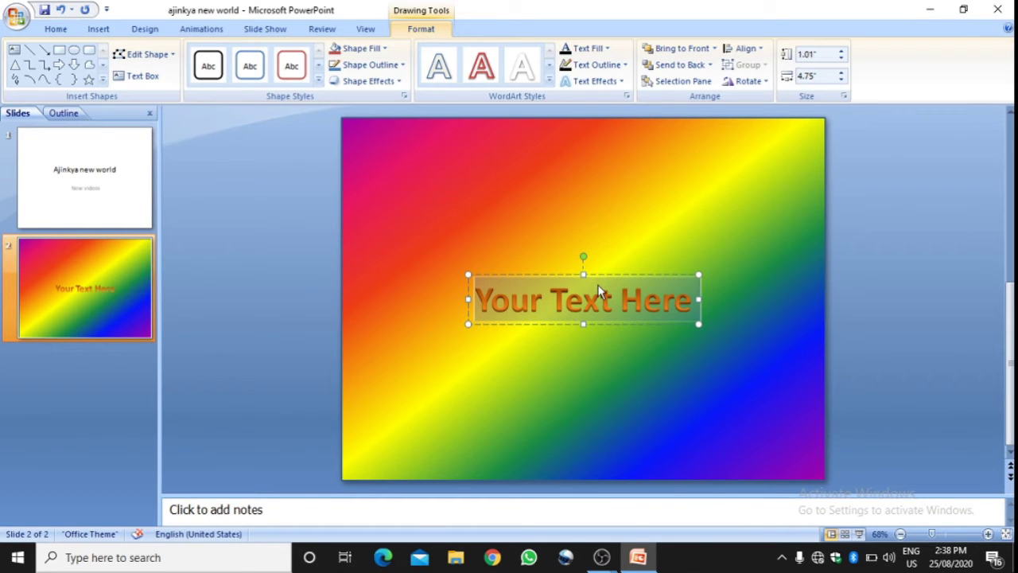
key("Delete")
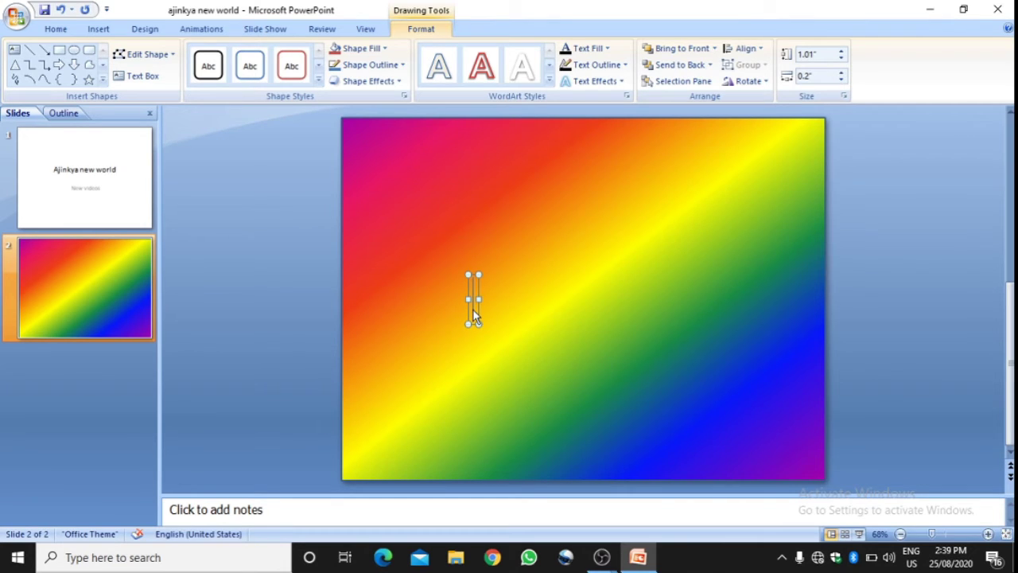
type("A")
type("jinky")
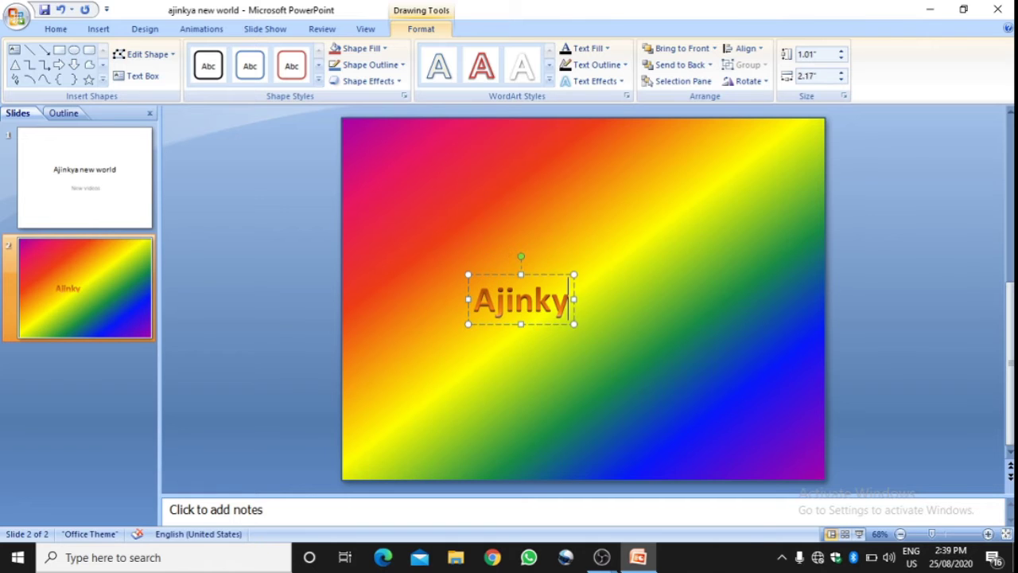
type("a new ")
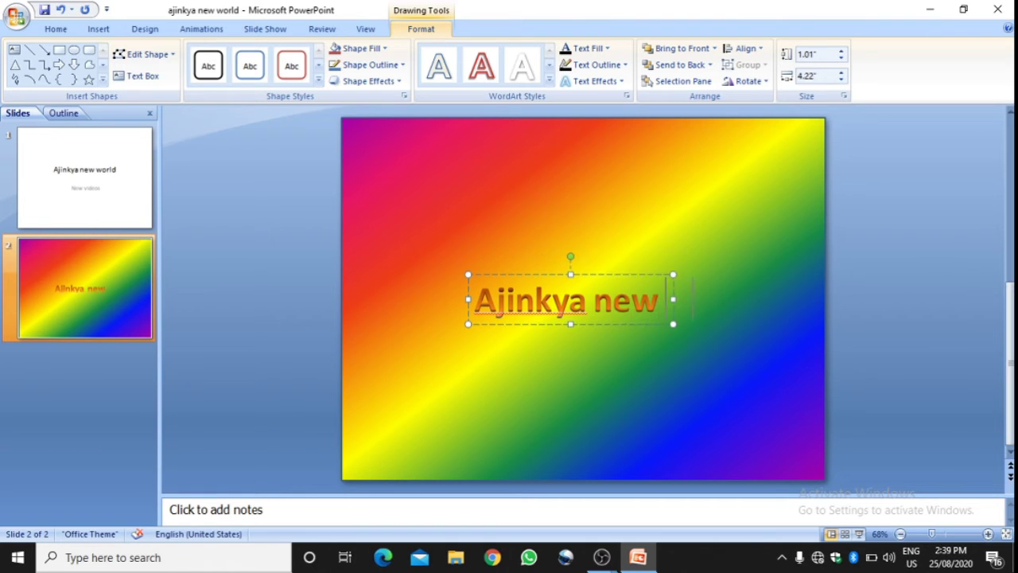
type("world")
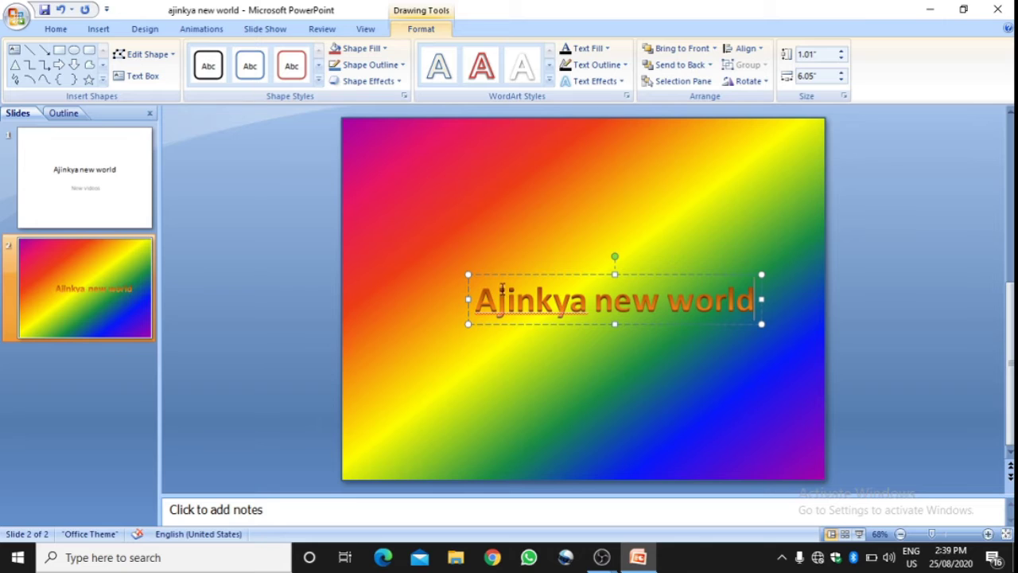
left_click(44, 11)
Step: Nudge the WordArt heading slightly up and left toward the slide centre
left_click(586, 287)
left_click_drag(580, 275, 546, 267)
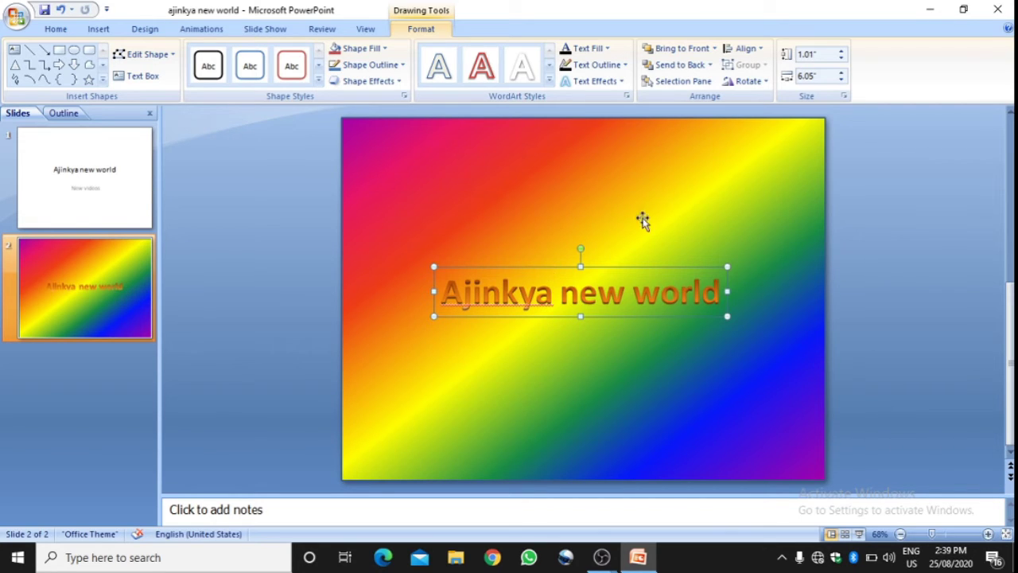
left_click(682, 199)
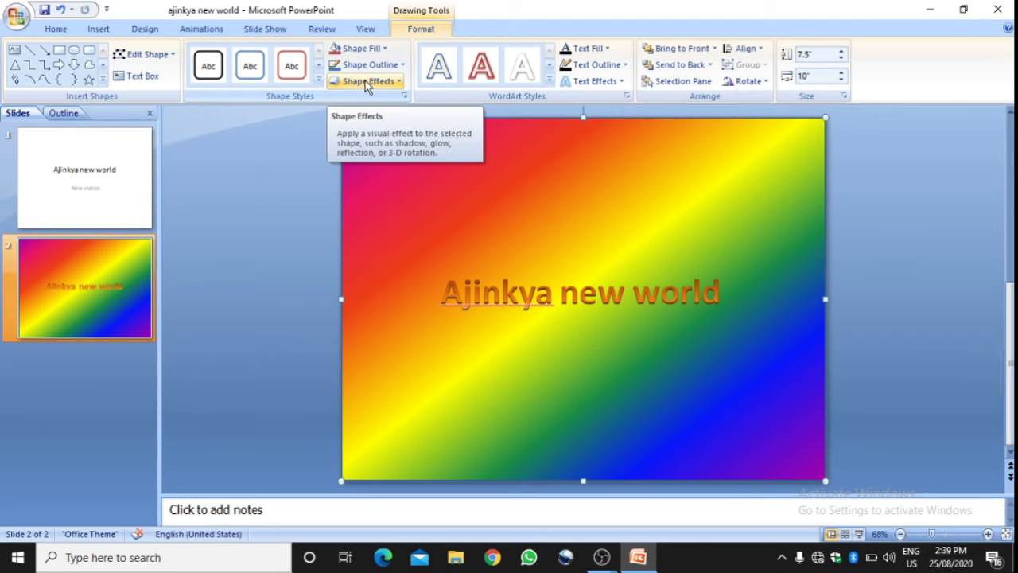
left_click(515, 291)
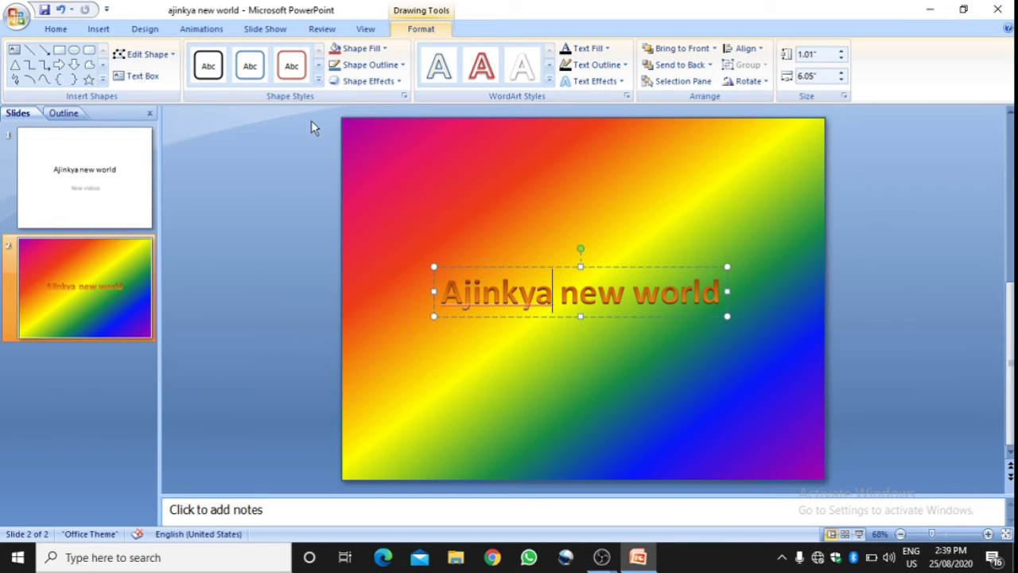
Step: Apply a Perspective 3-D Rotation preset to the WordArt heading
left_click(376, 82)
mouse_move(380, 111)
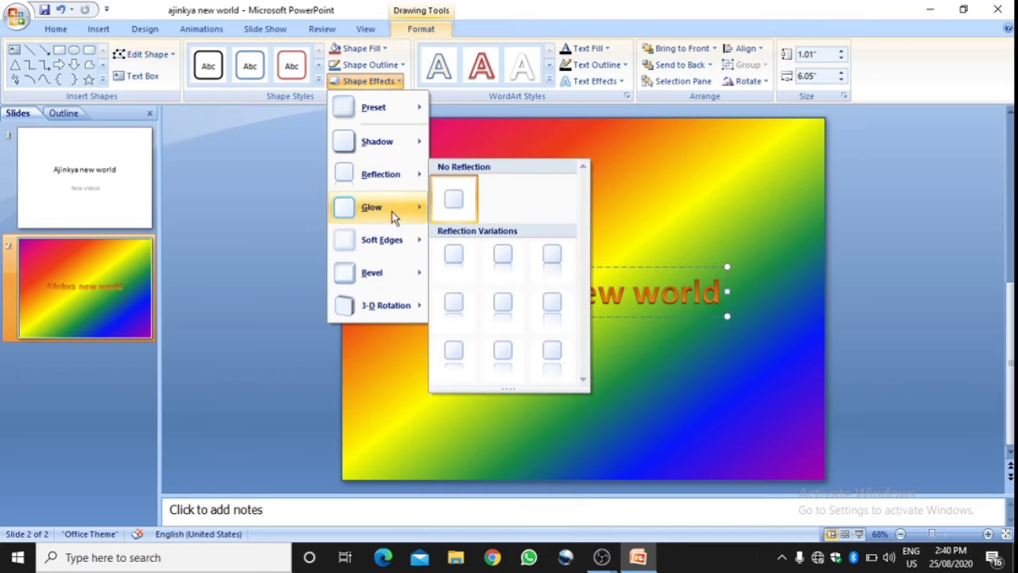
mouse_move(401, 305)
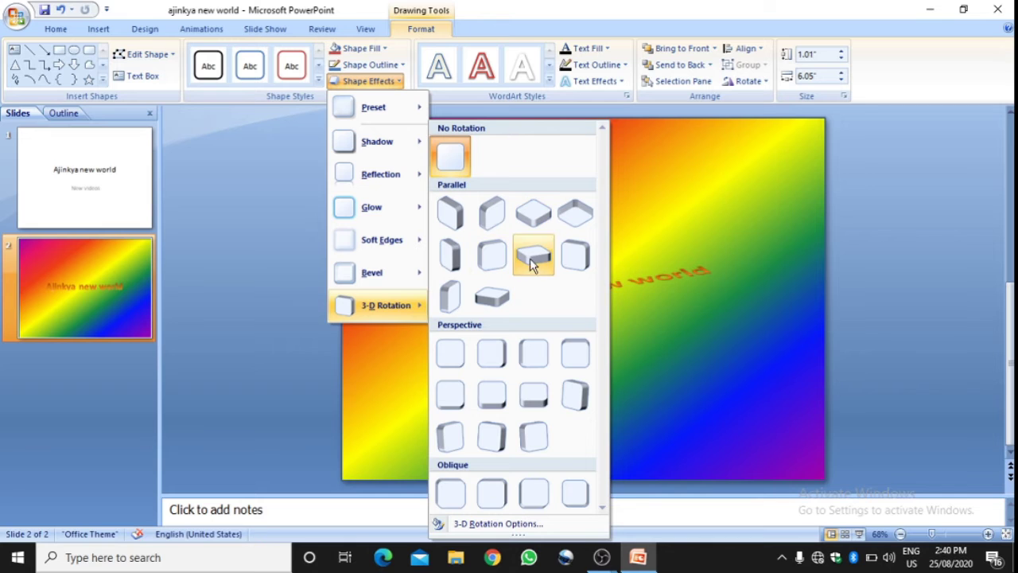
mouse_move(381, 179)
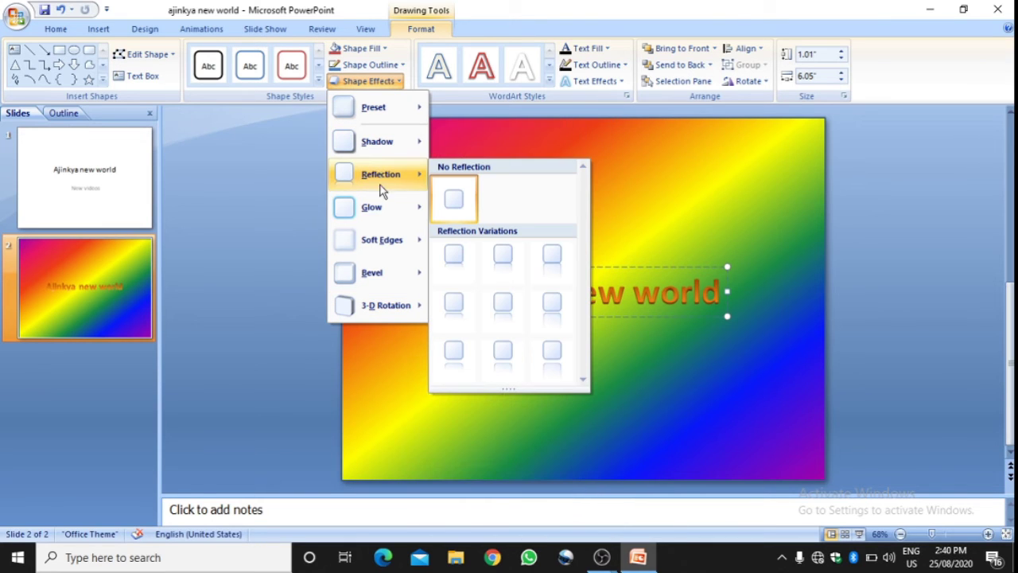
mouse_move(406, 235)
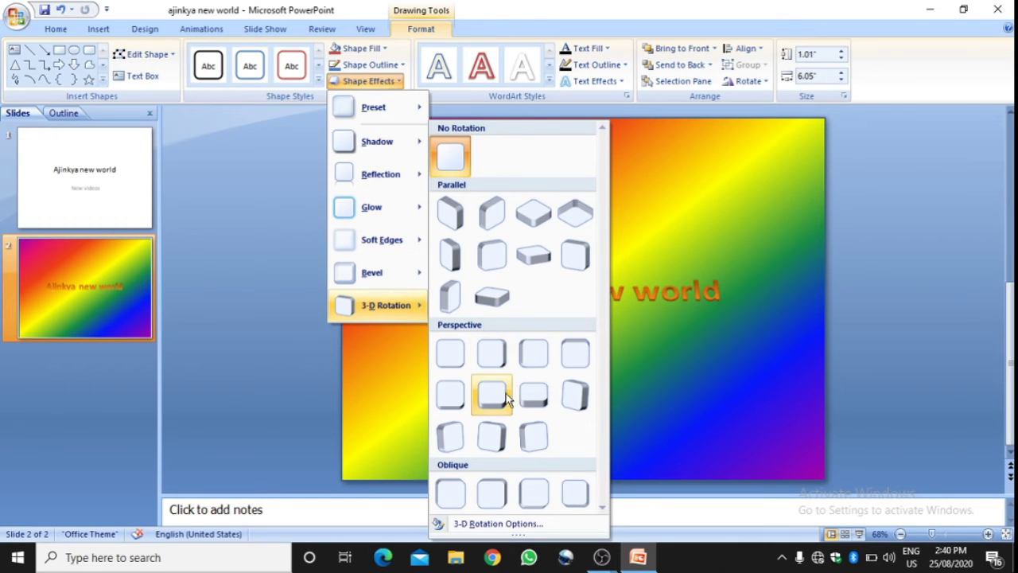
left_click(574, 396)
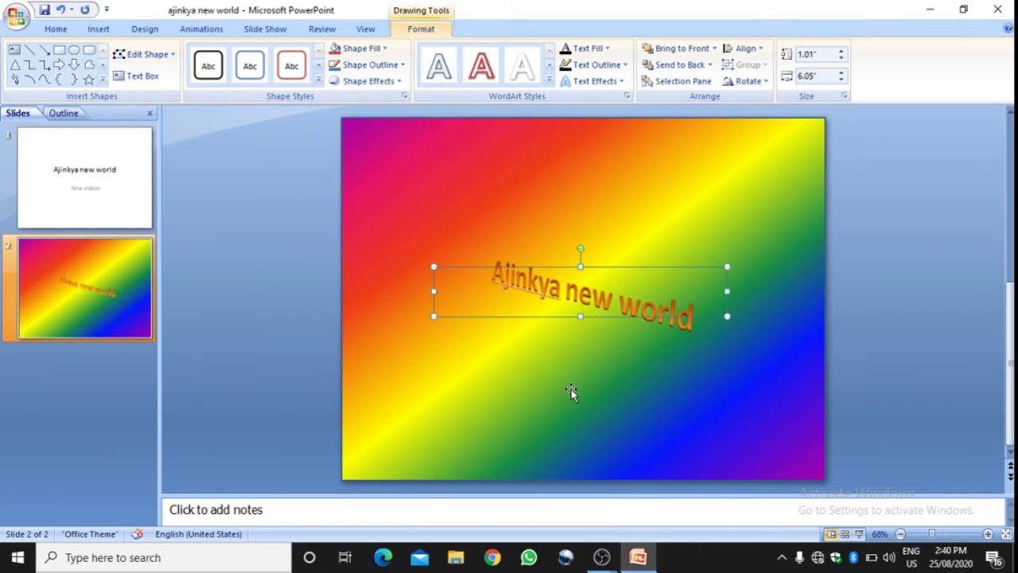
left_click(589, 380)
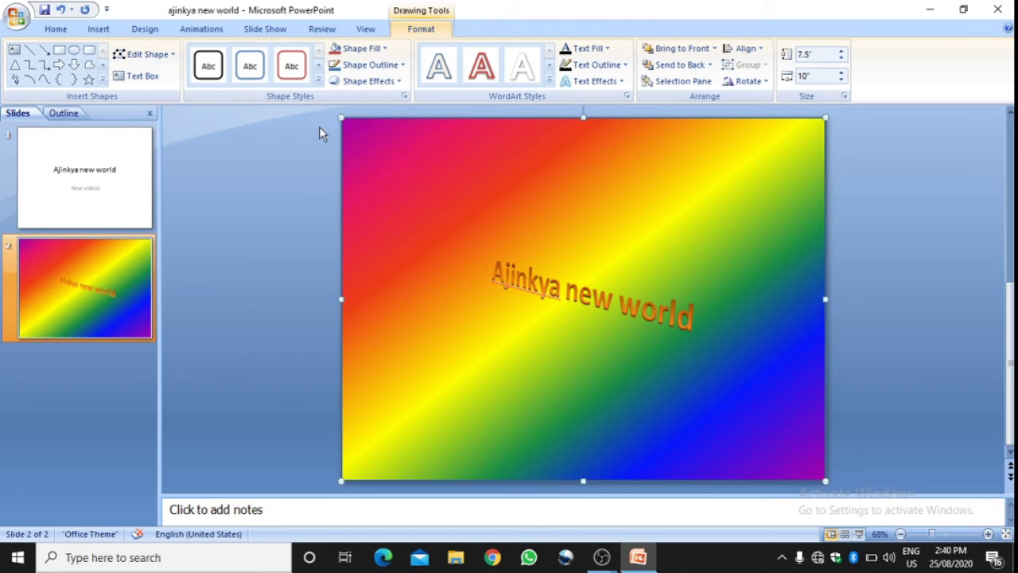
Step: Insert a Blank-layout third slide after the rainbow slide
left_click(67, 32)
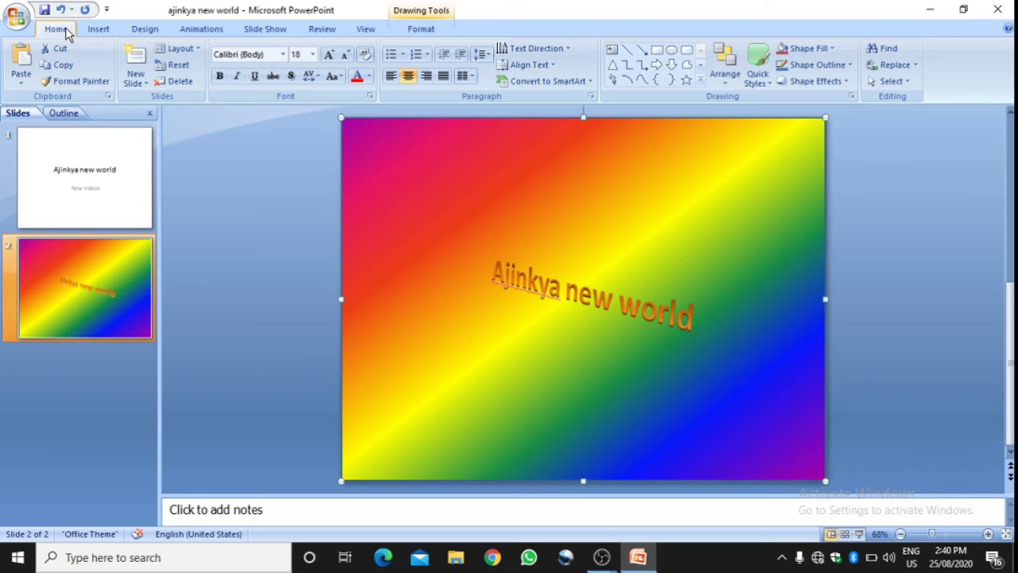
left_click(136, 85)
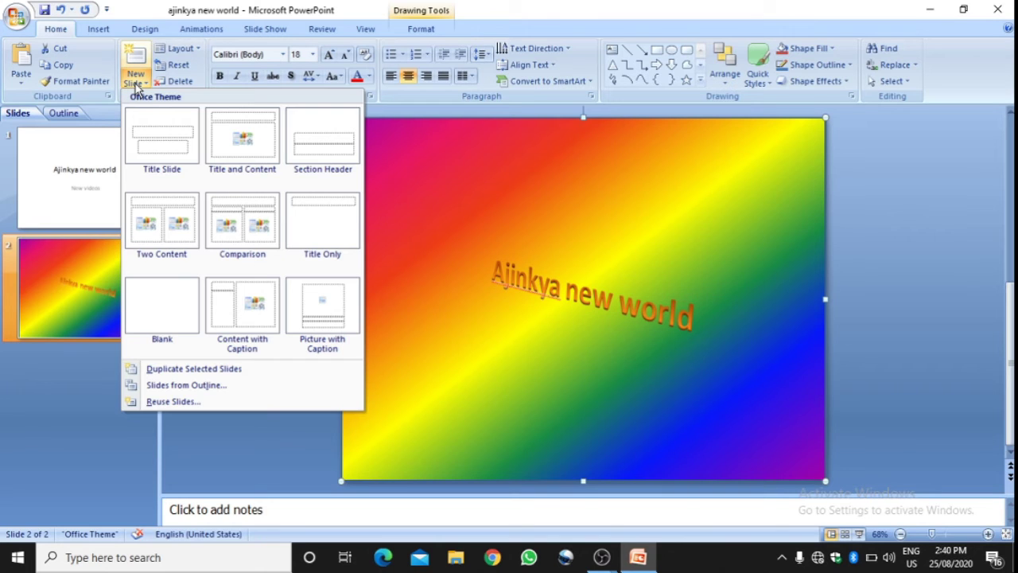
left_click(130, 295)
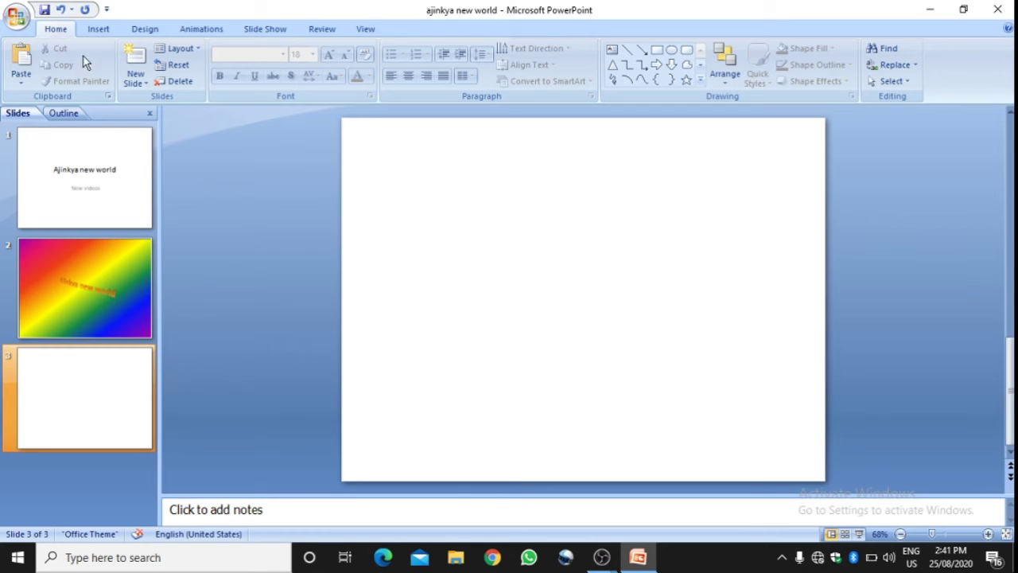
left_click(90, 35)
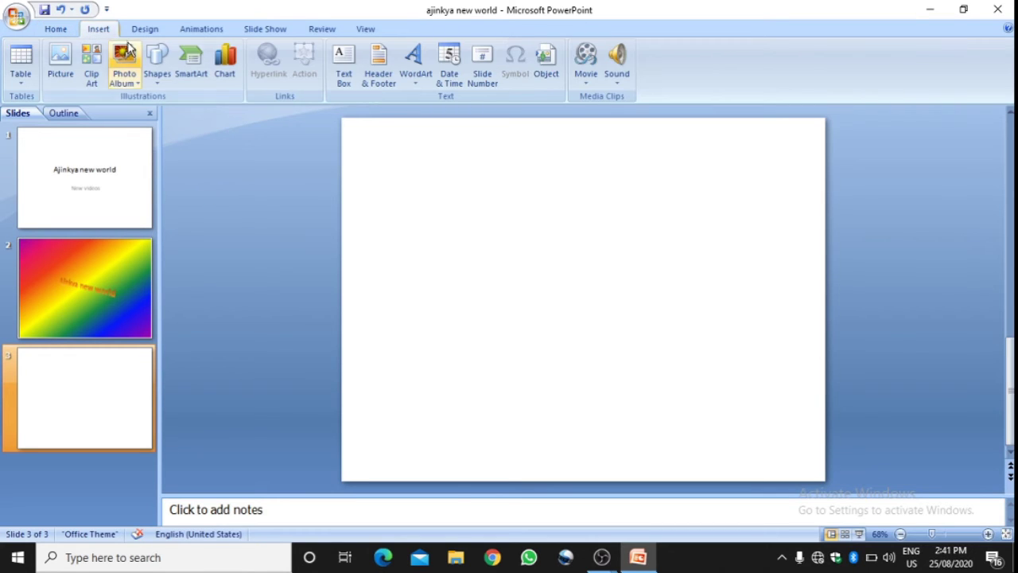
left_click(159, 65)
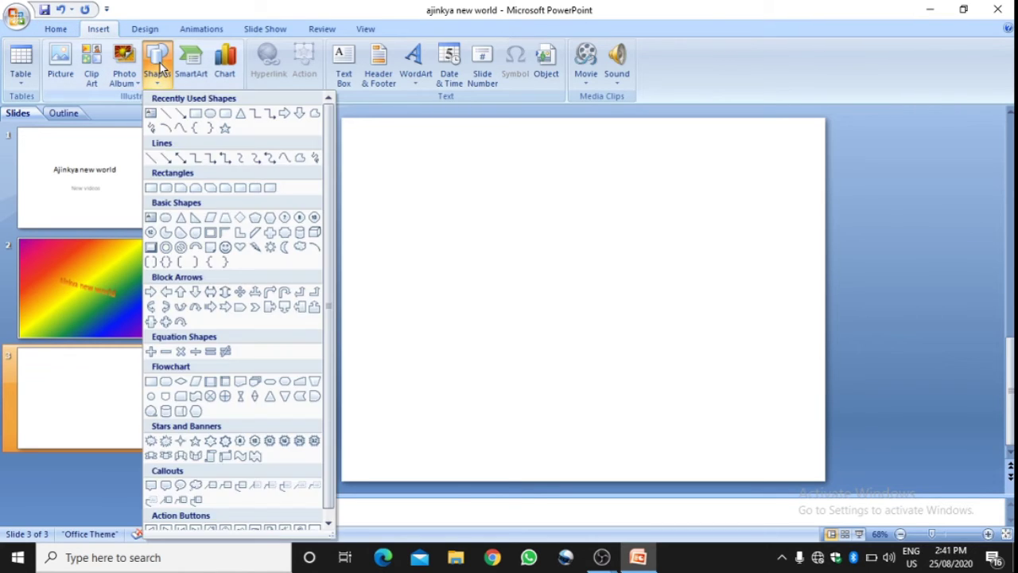
Step: Draw a blue rectangle covering all of slide 3, 10" by 7.5"
left_click(194, 113)
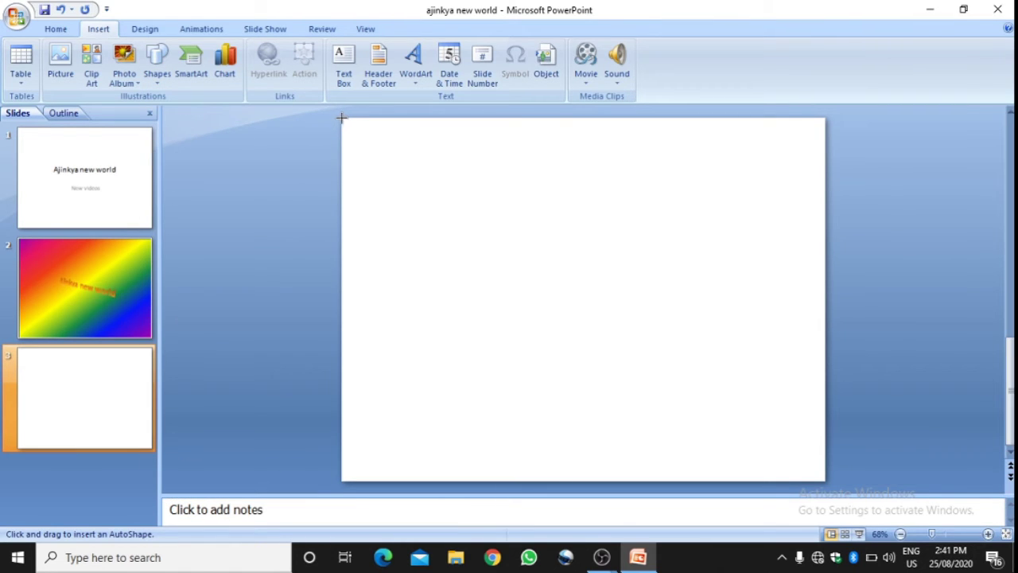
mouse_move(341, 117)
left_mouse_down()
mouse_move(811, 428)
mouse_move(822, 478)
left_mouse_up()
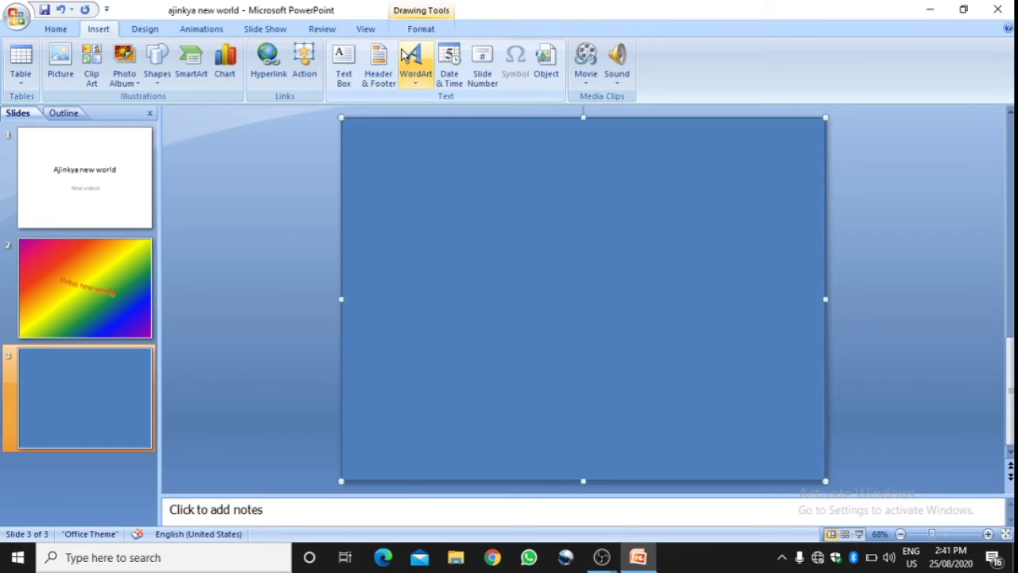
left_click(421, 33)
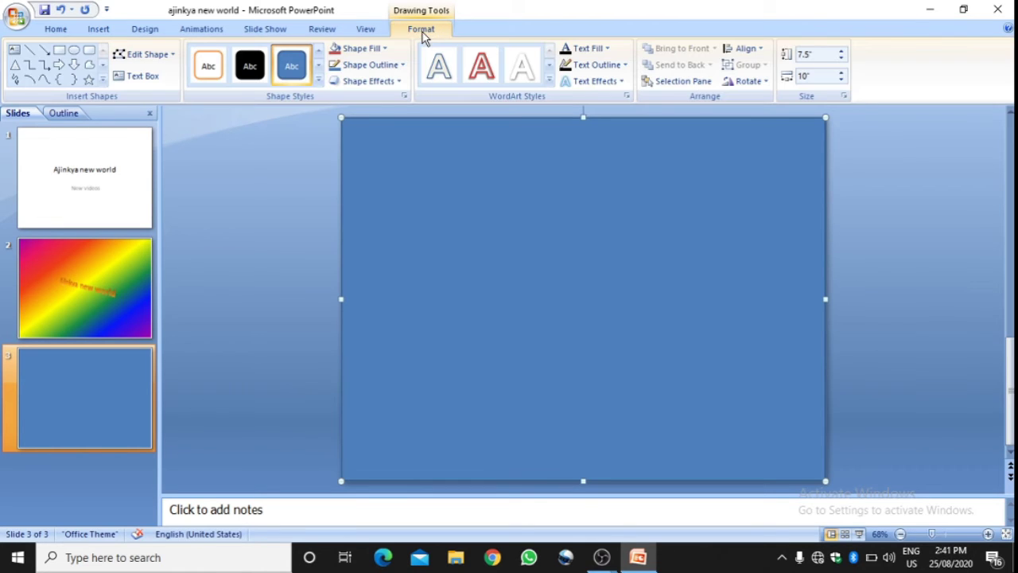
Step: Give slide 3's full-slide rectangle the Water droplets texture fill
left_click(385, 49)
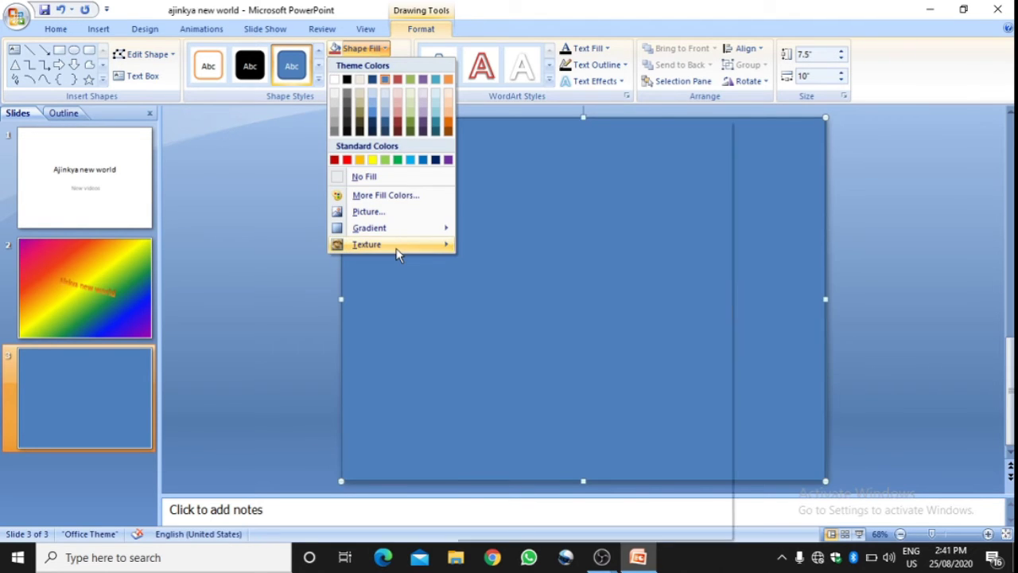
mouse_move(400, 252)
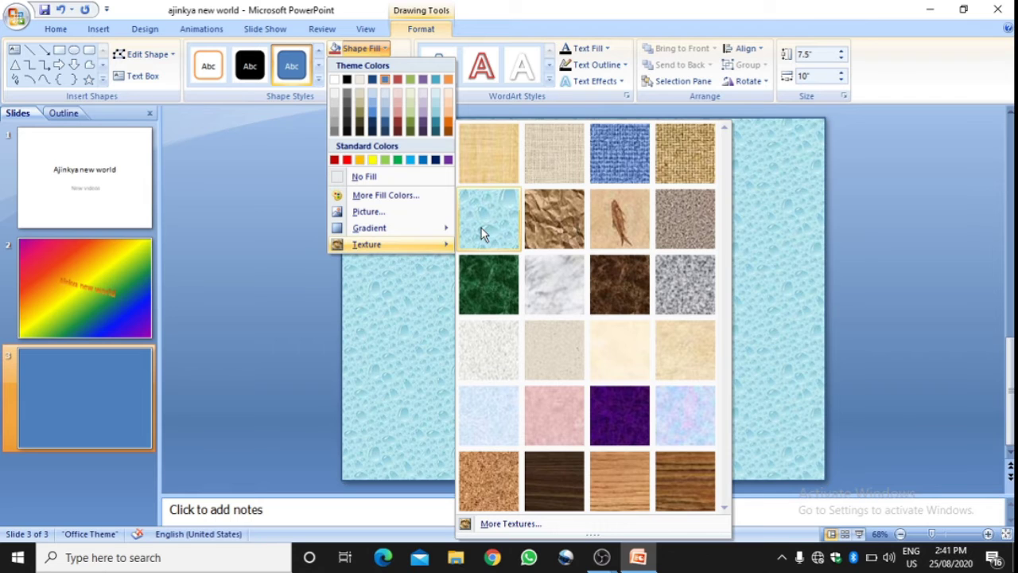
left_click(481, 229)
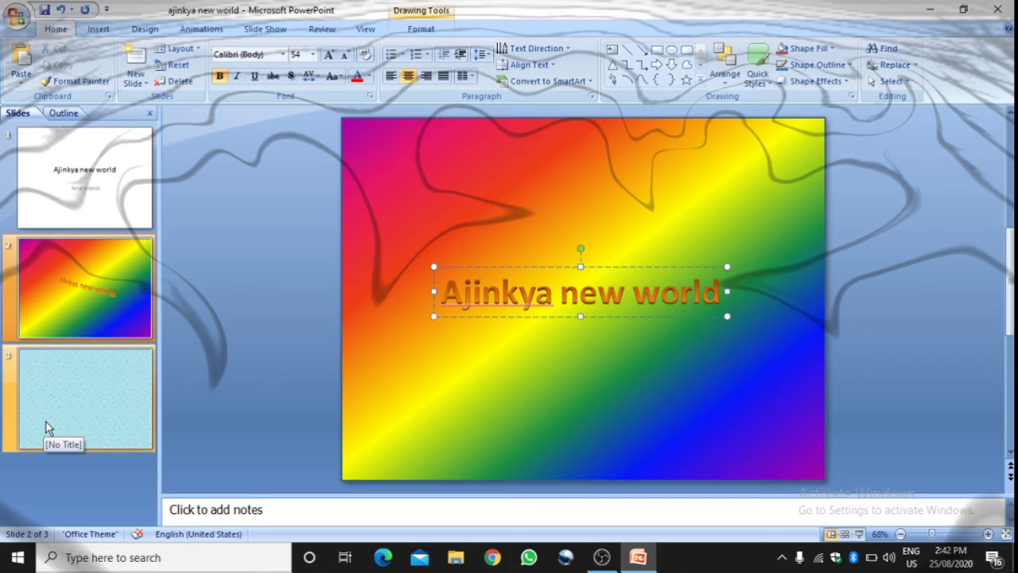
left_click(46, 427)
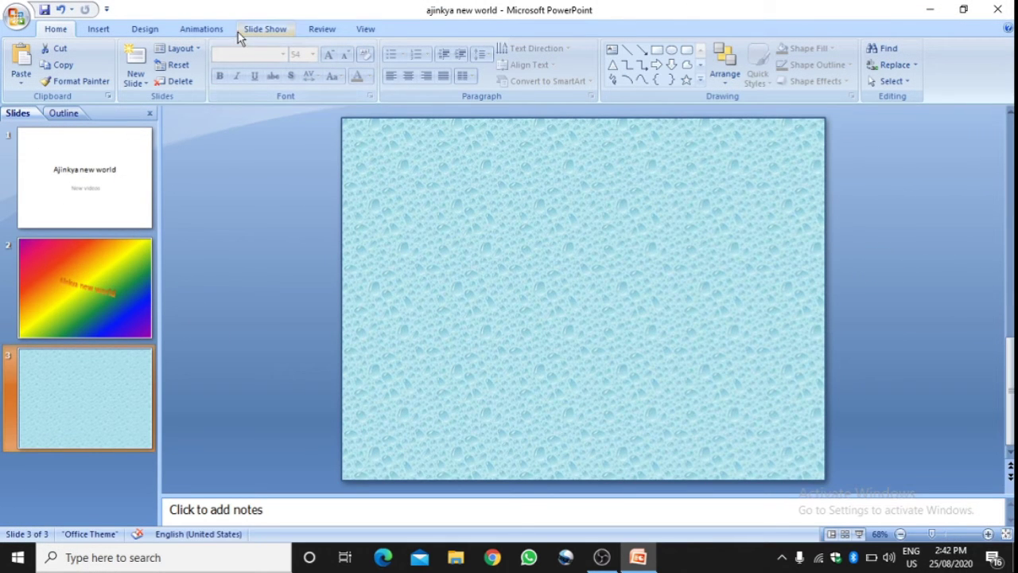
left_click(104, 32)
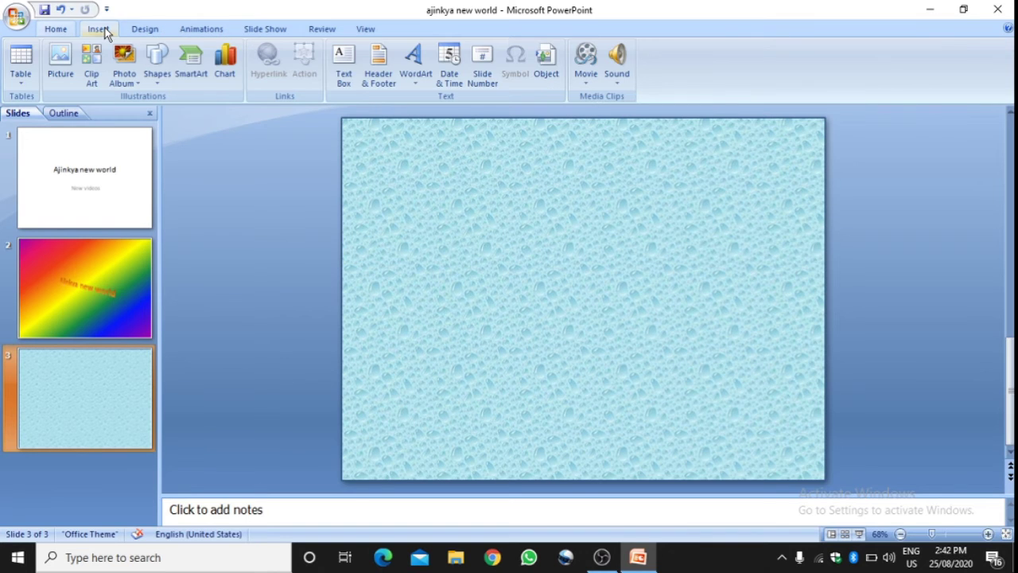
left_click(419, 86)
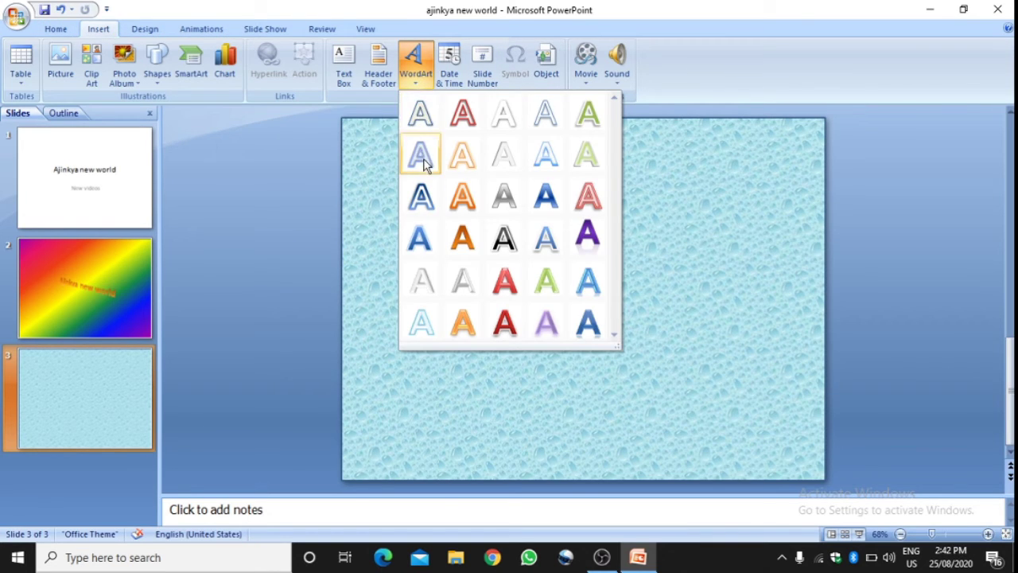
left_click(424, 278)
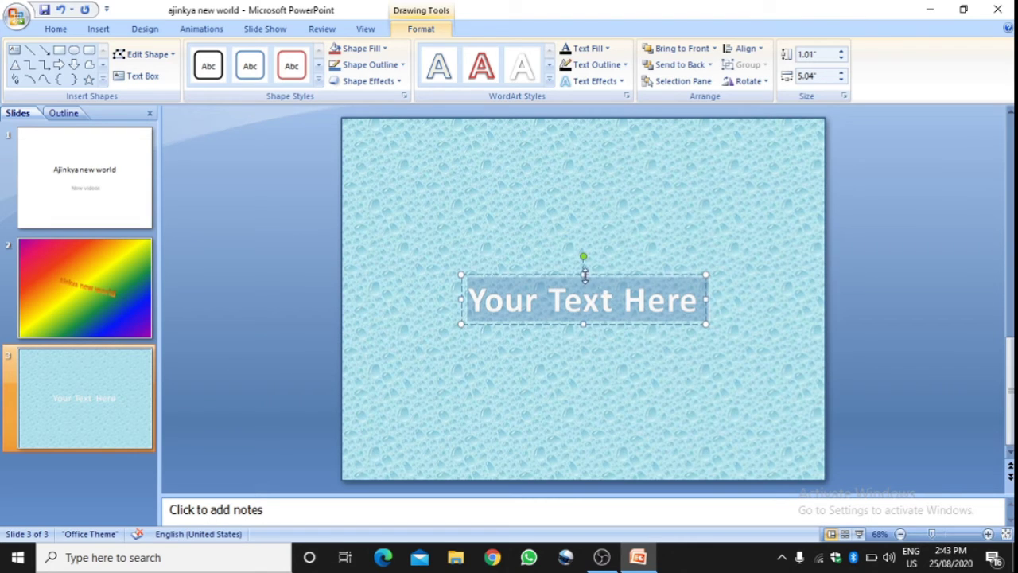
left_click(708, 273)
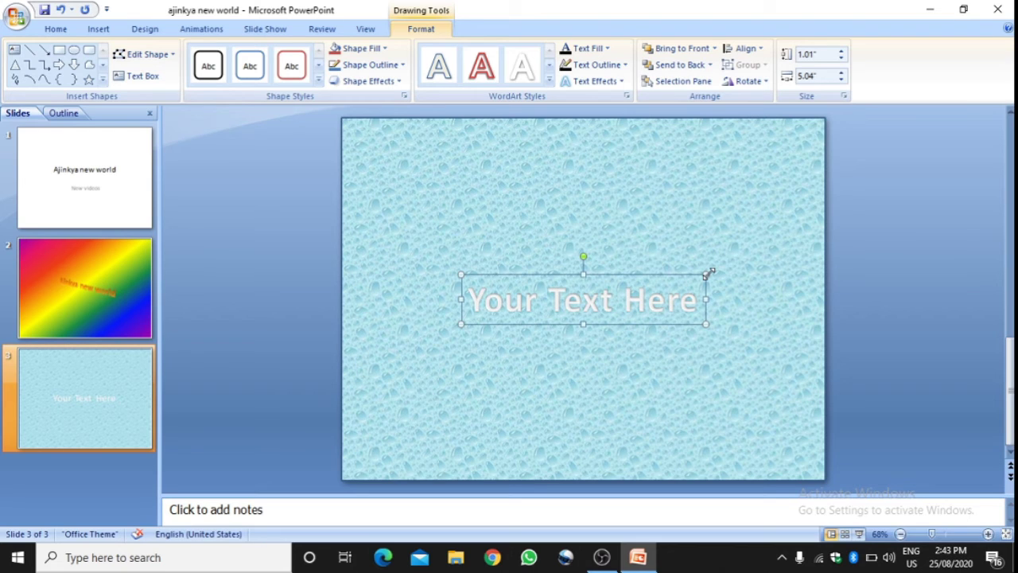
key("Delete")
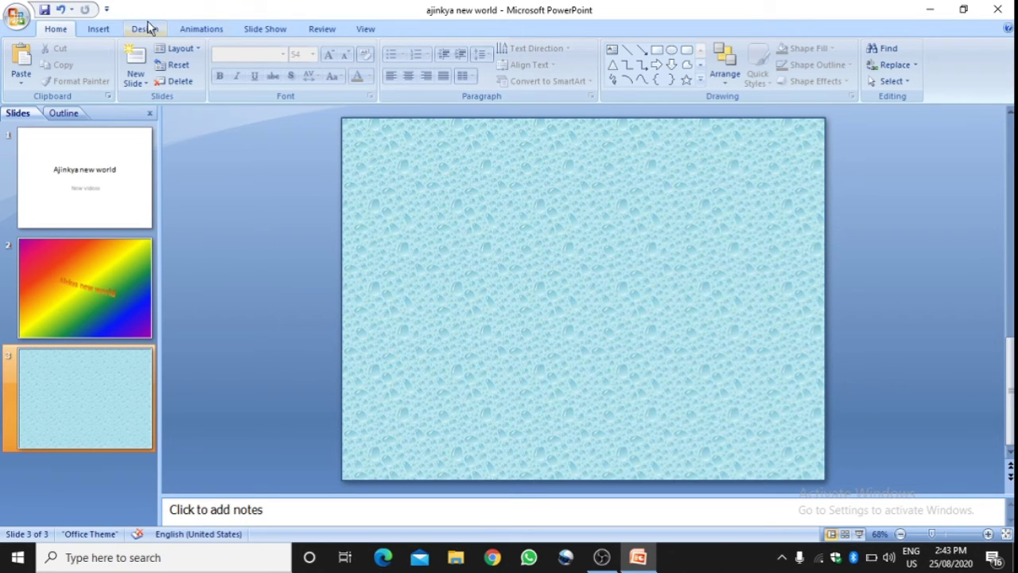
Step: Insert light green WordArt on slide 3 and replace its placeholder with the author's name
left_click(109, 30)
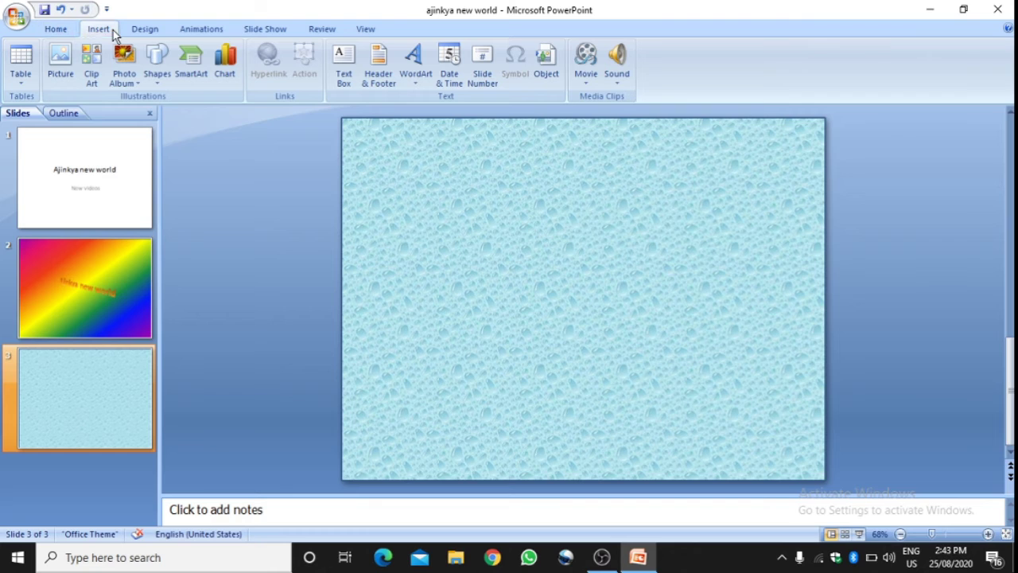
left_click(419, 78)
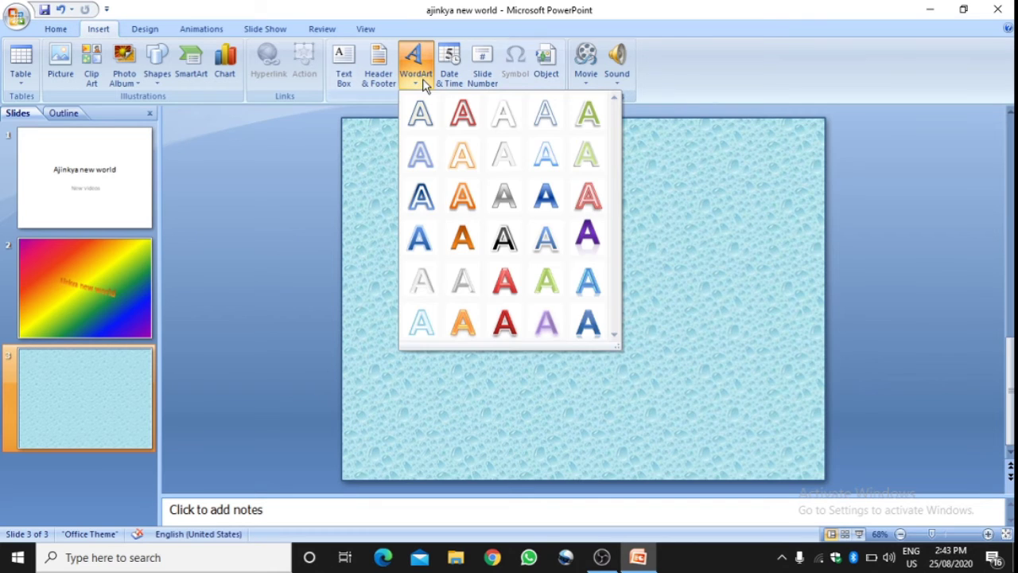
left_click(545, 323)
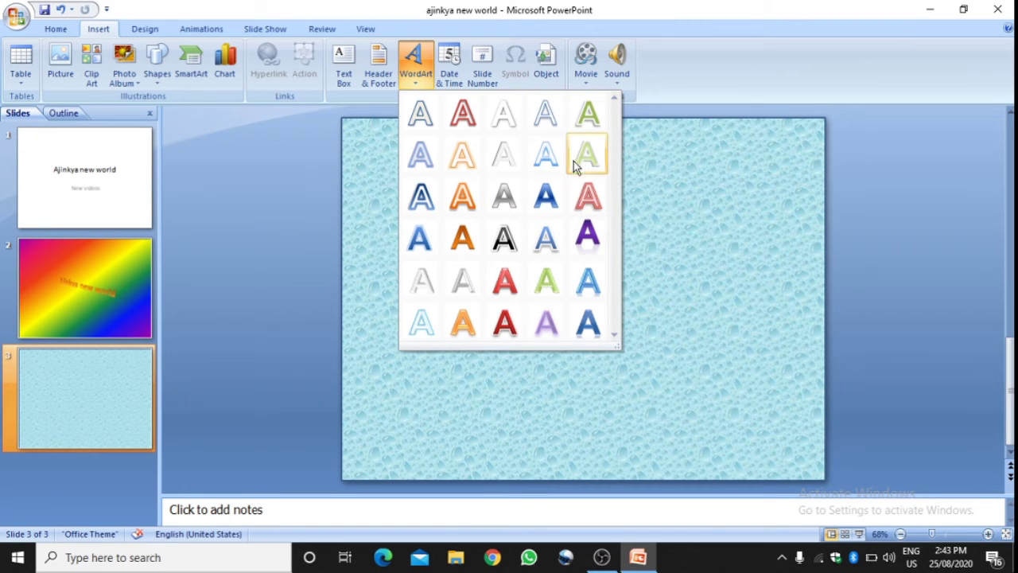
left_click(588, 158)
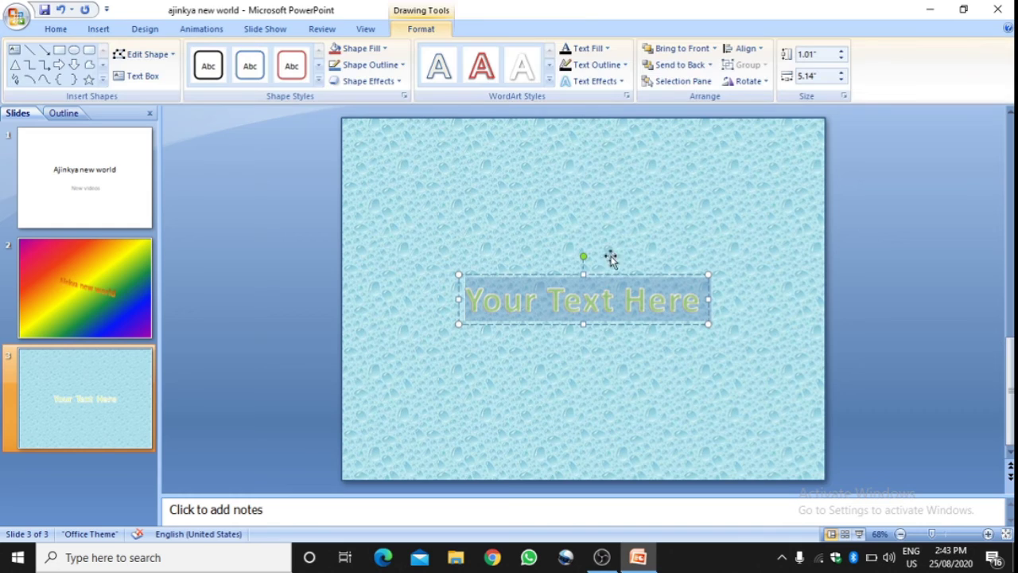
key("Delete")
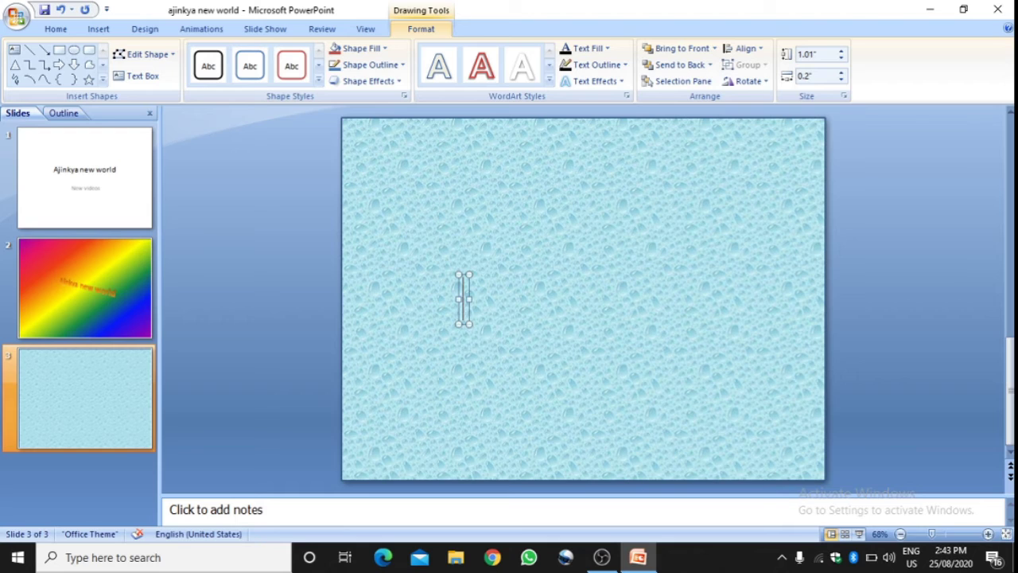
type("ajinky")
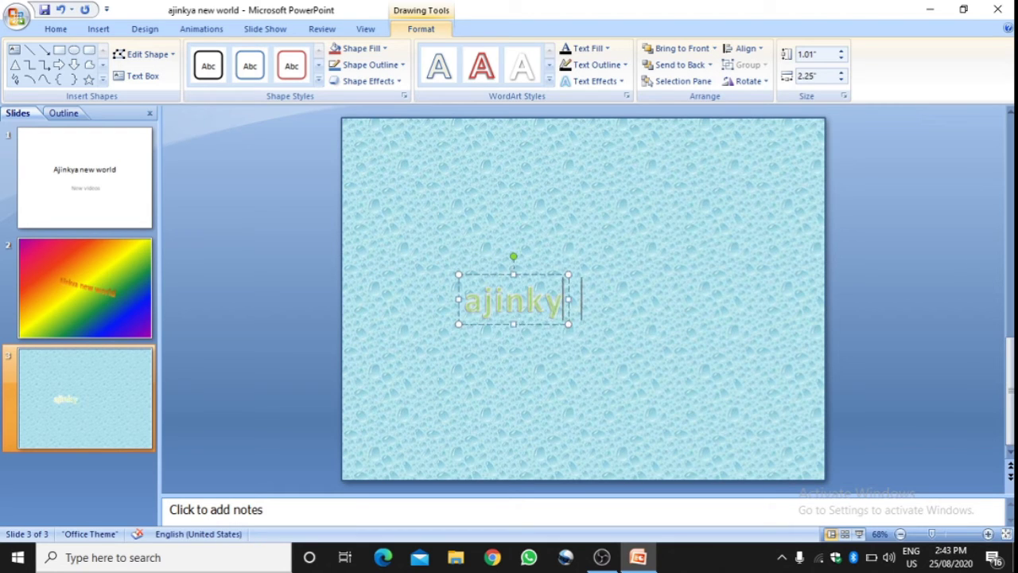
type("a s")
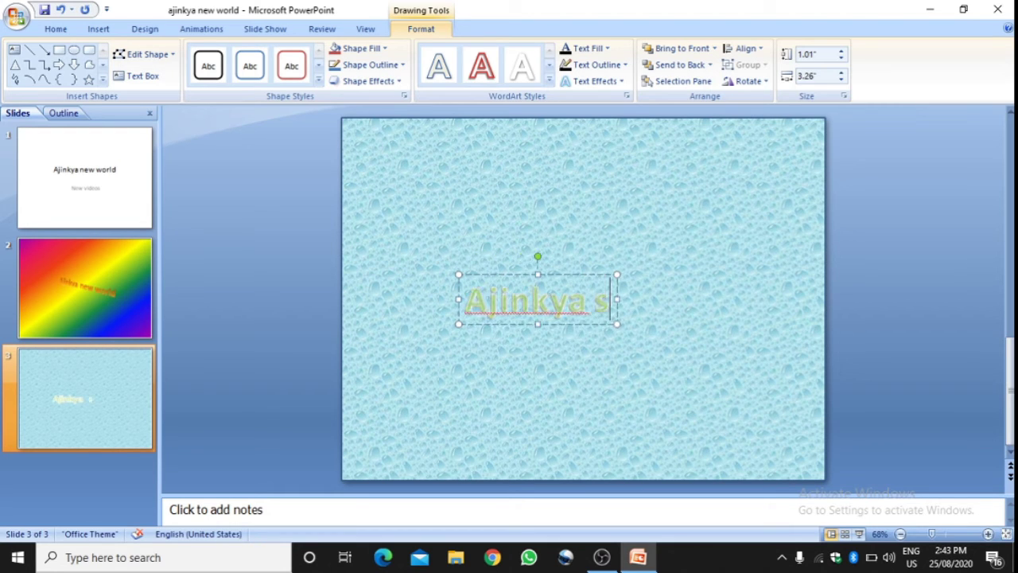
type("antos")
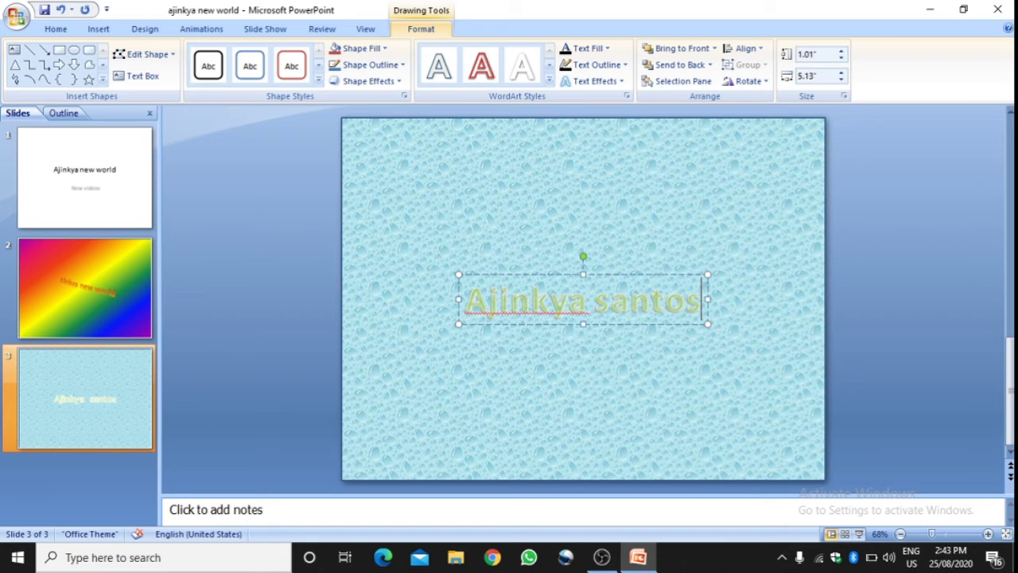
type("h")
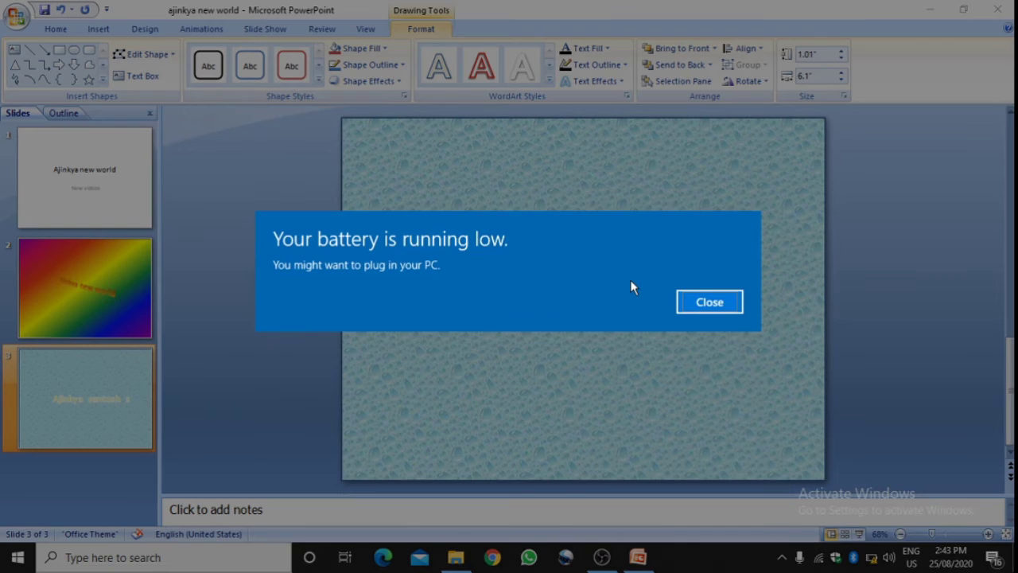
Step: Dismiss the Windows low-battery notification covering the slide
left_click(708, 302)
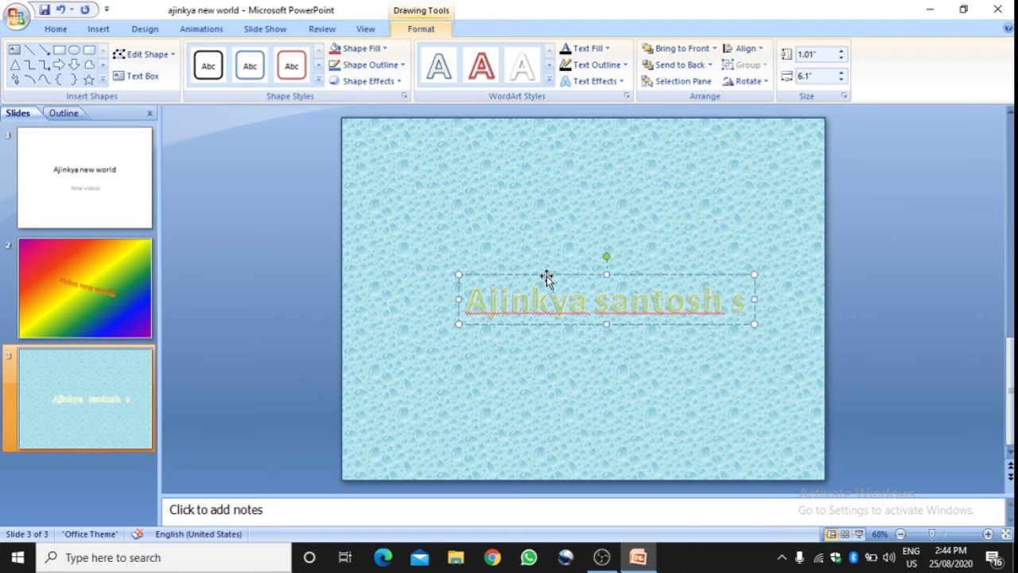
Step: Centre the name WordArt on slide 3, discard a trial white box style, and show transition options
left_click_drag(544, 275, 521, 265)
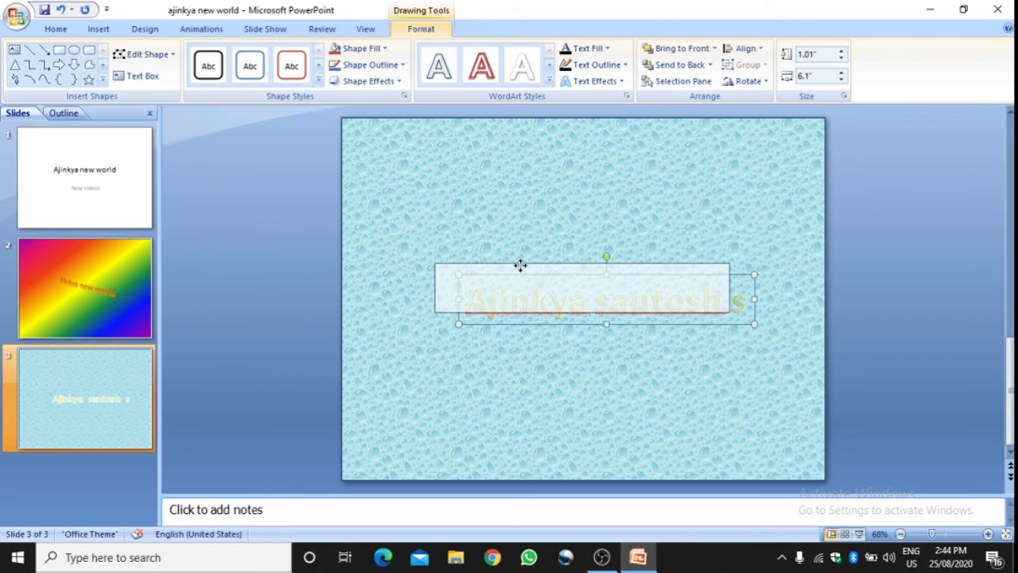
left_click_drag(517, 264, 518, 267)
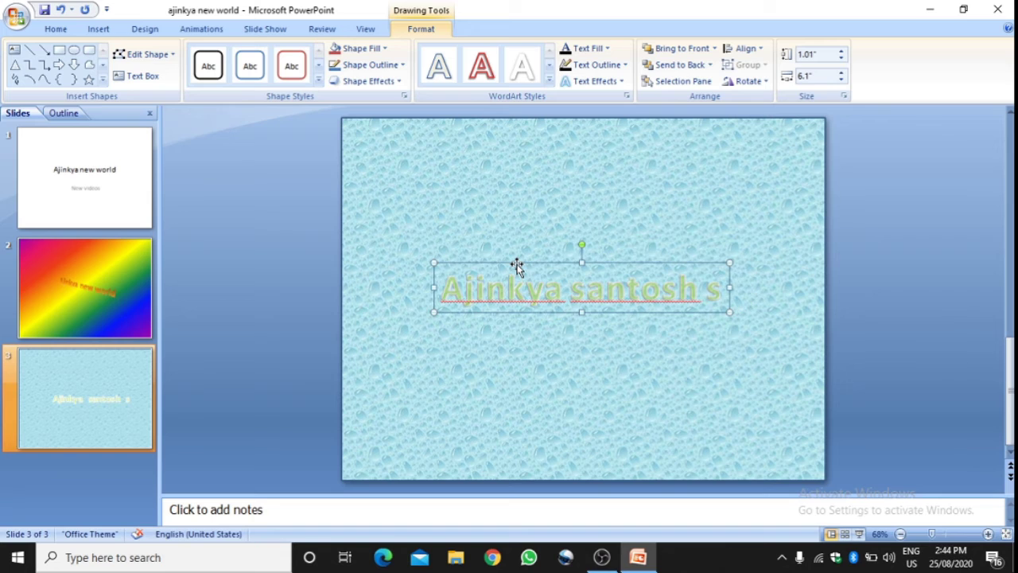
left_click(256, 67)
key("ctrl+z")
left_click(493, 209)
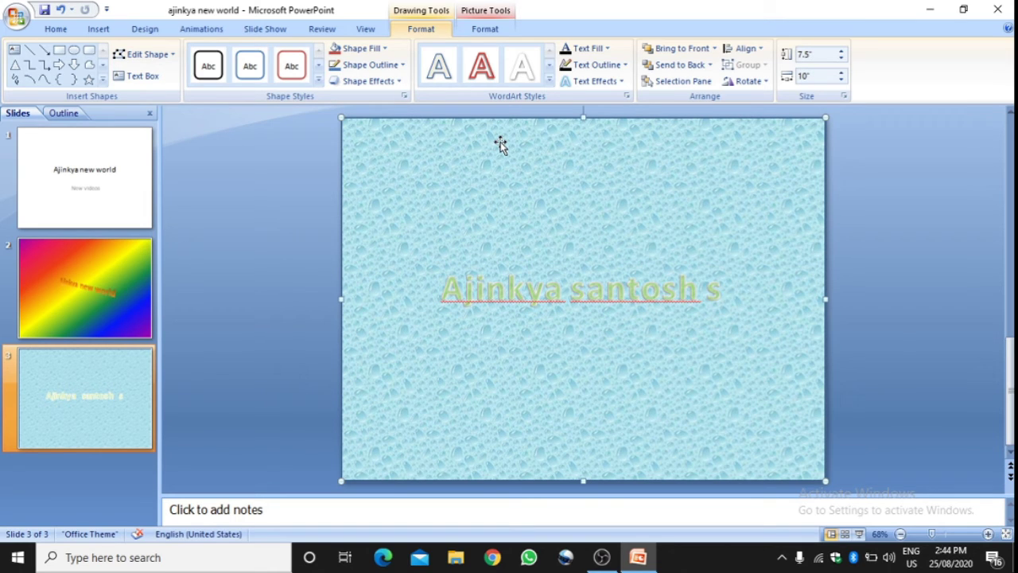
left_click(182, 32)
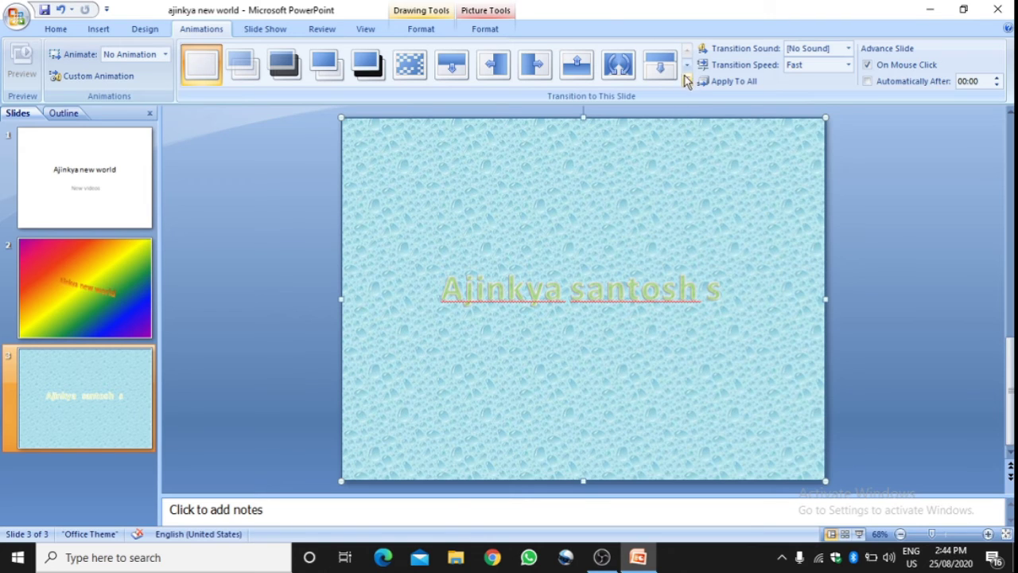
Step: Apply the Wheel wipe transition to slide 3, then return to slide 1
left_click(688, 81)
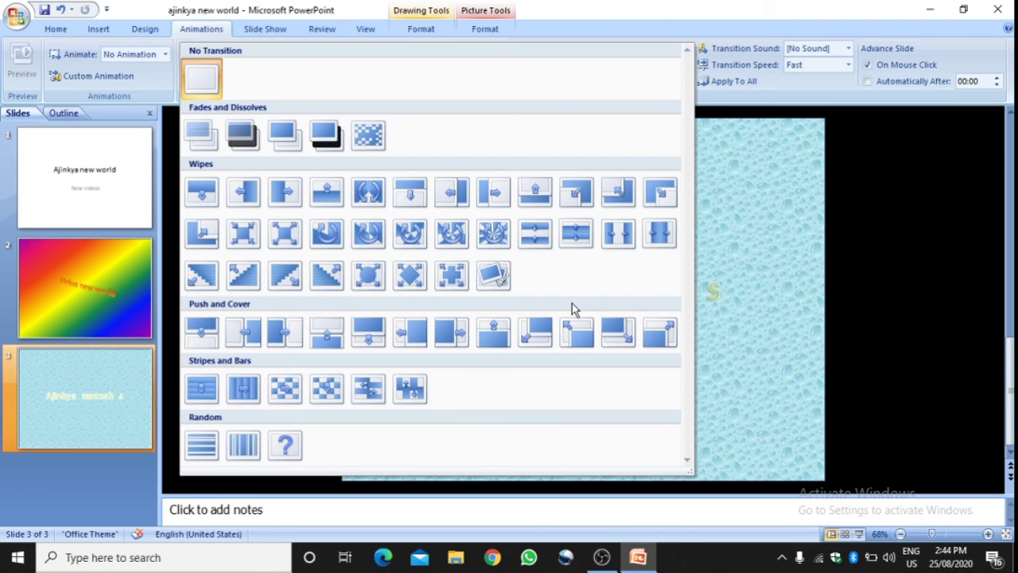
left_click(495, 232)
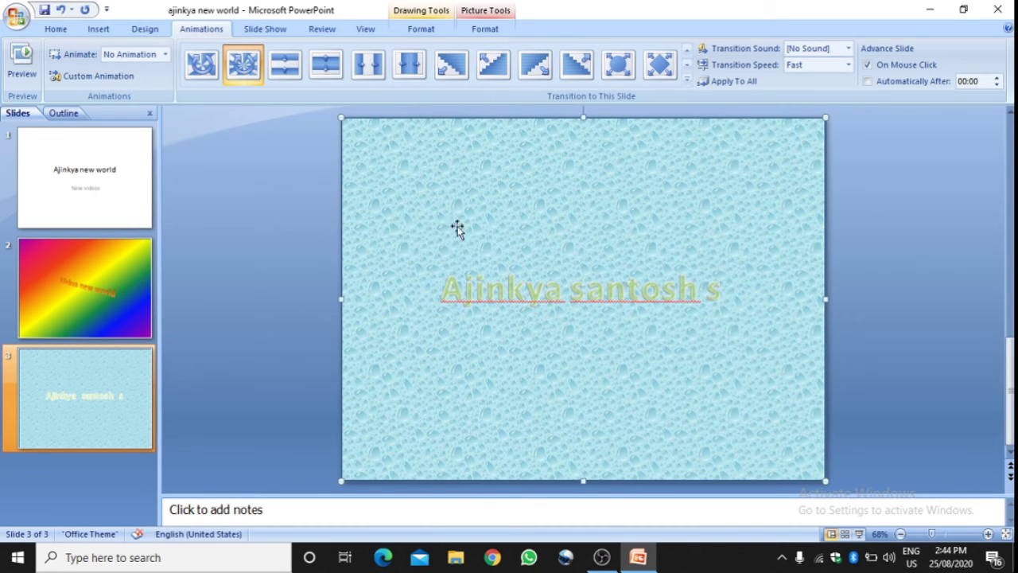
left_click(100, 159)
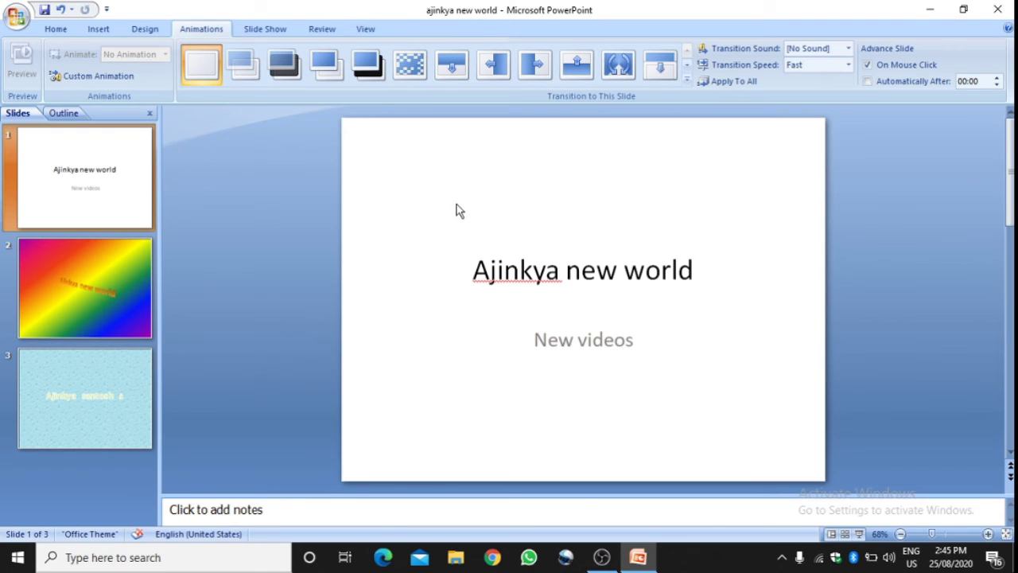
Step: Select the slide 1 title and open the full Add Entrance Effect list in Custom Animation
left_click(541, 250)
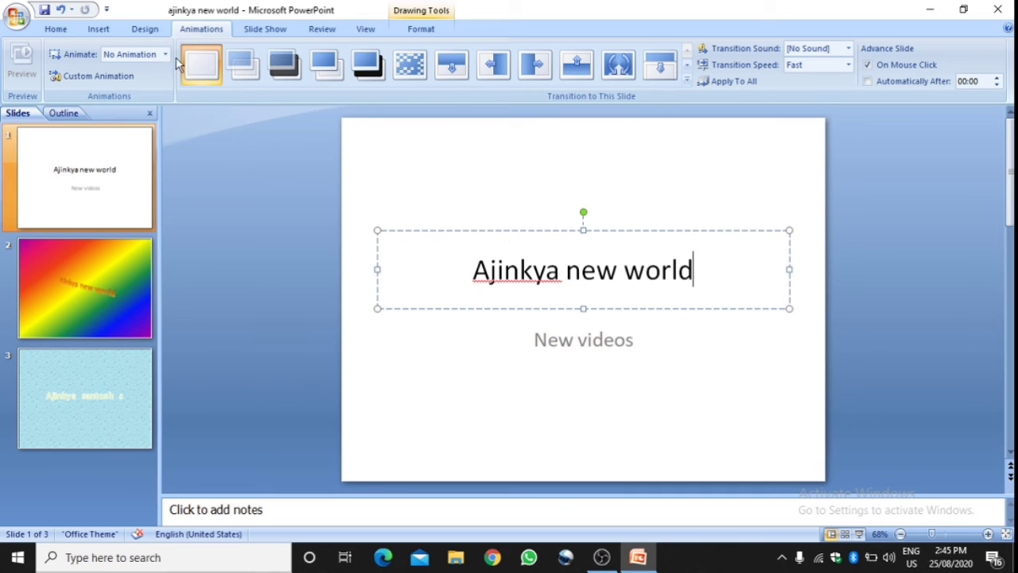
left_click(119, 77)
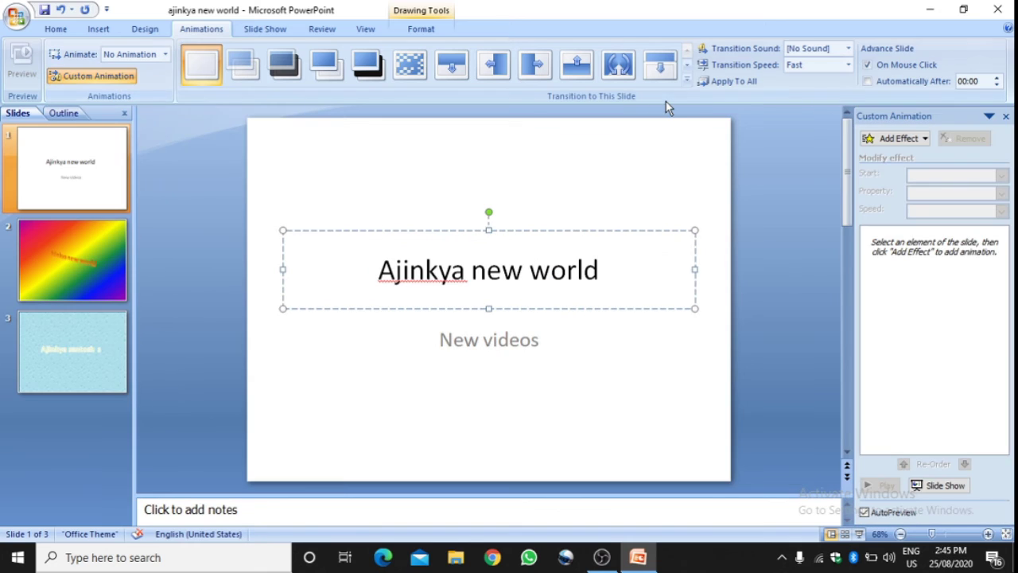
left_click(893, 139)
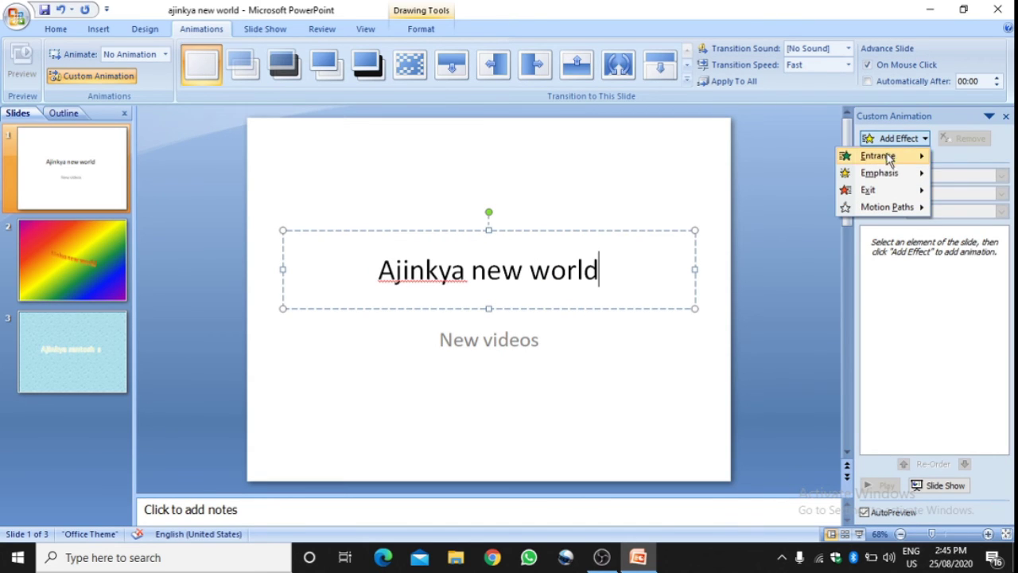
mouse_move(890, 160)
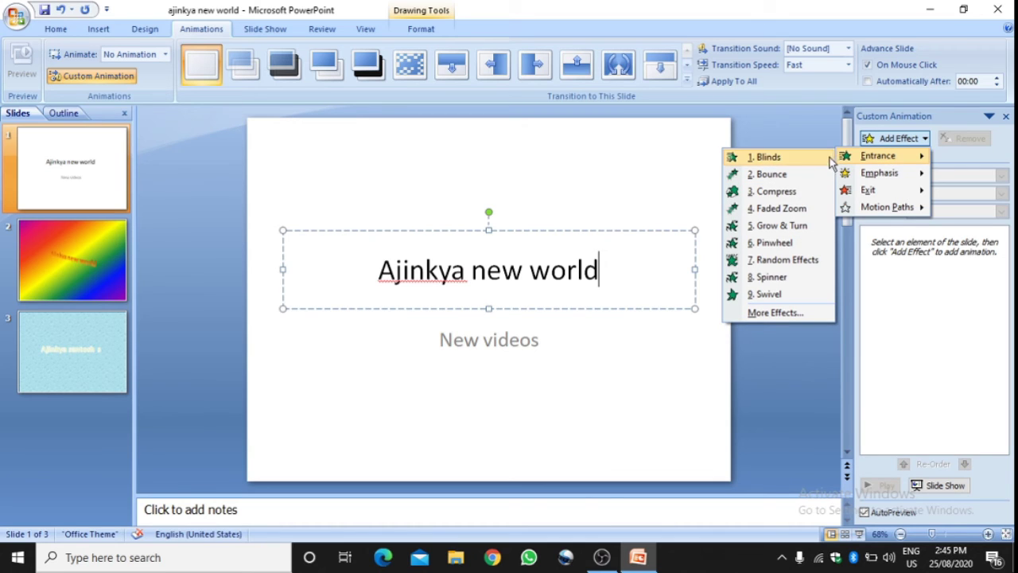
left_click(776, 313)
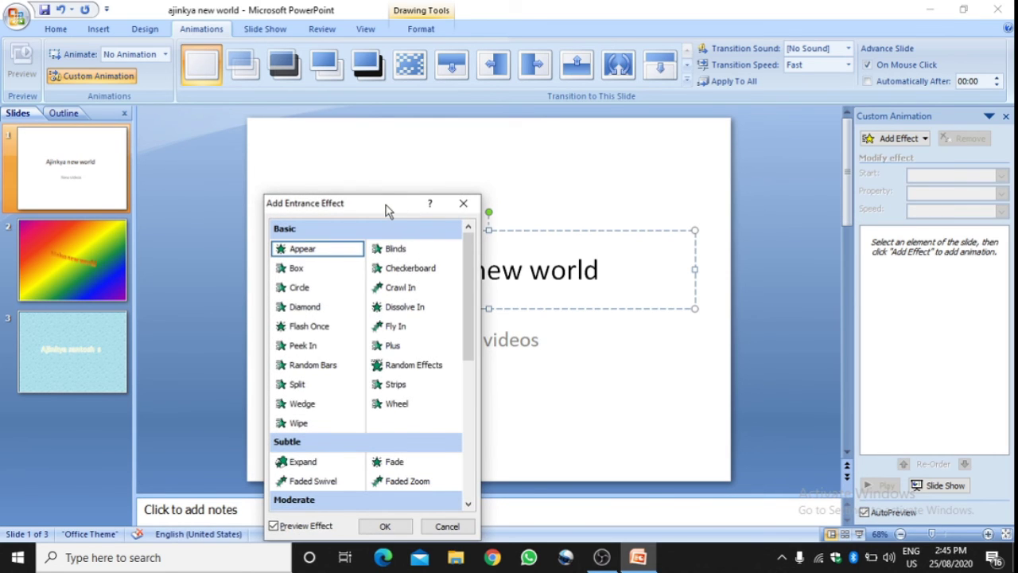
Step: Preview Box, Flash Once and Peek In, then apply Swish as the title's entrance effect
left_click_drag(388, 209, 854, 76)
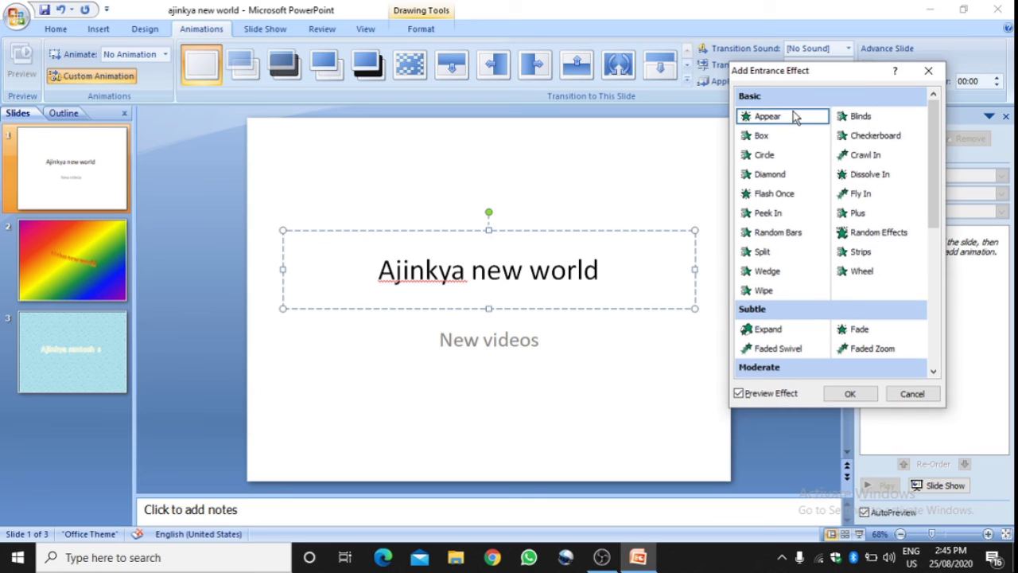
left_click(789, 137)
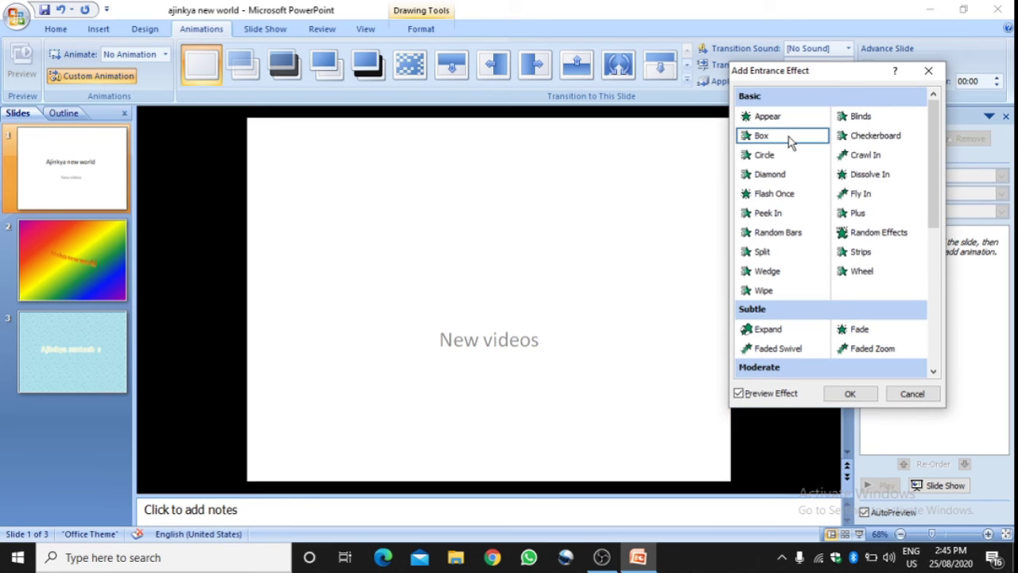
left_click(770, 191)
left_click(780, 212)
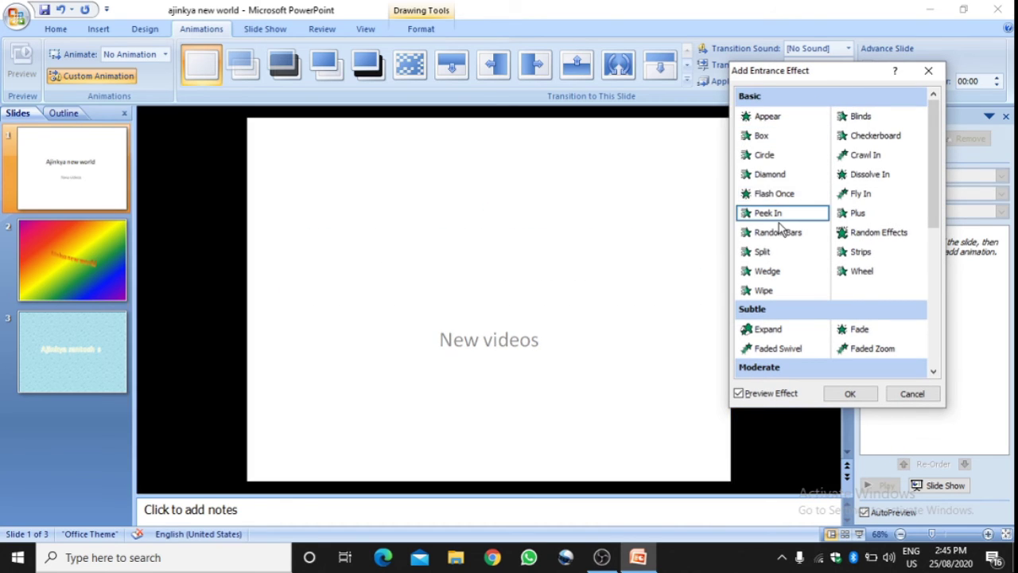
left_click_drag(941, 211, 939, 343)
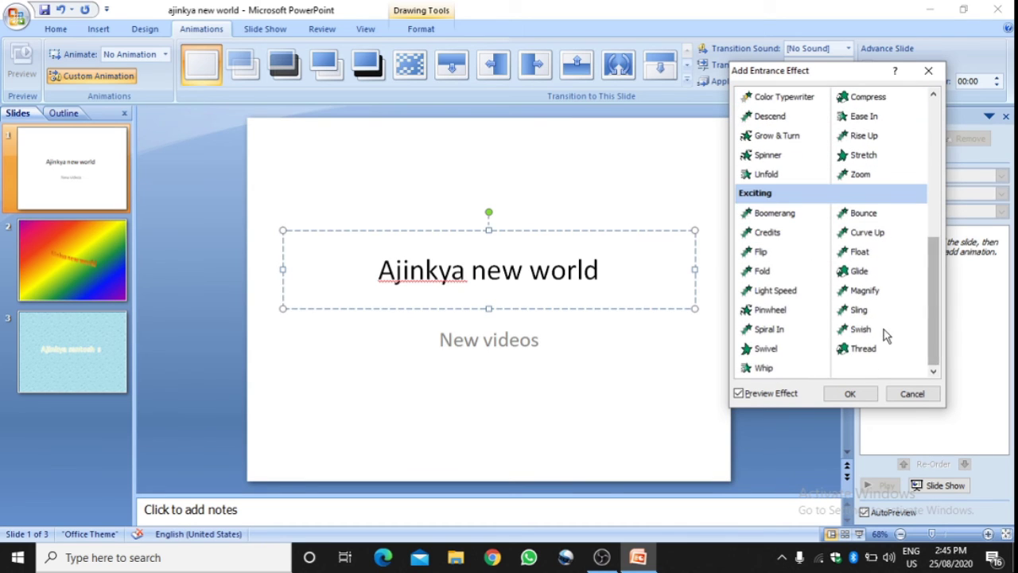
left_click(869, 332)
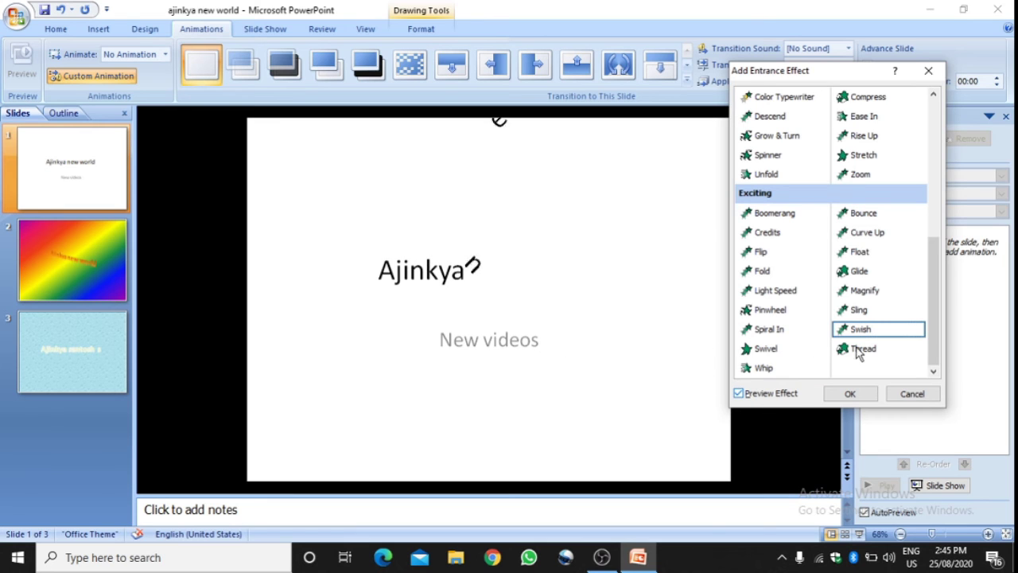
left_click(847, 393)
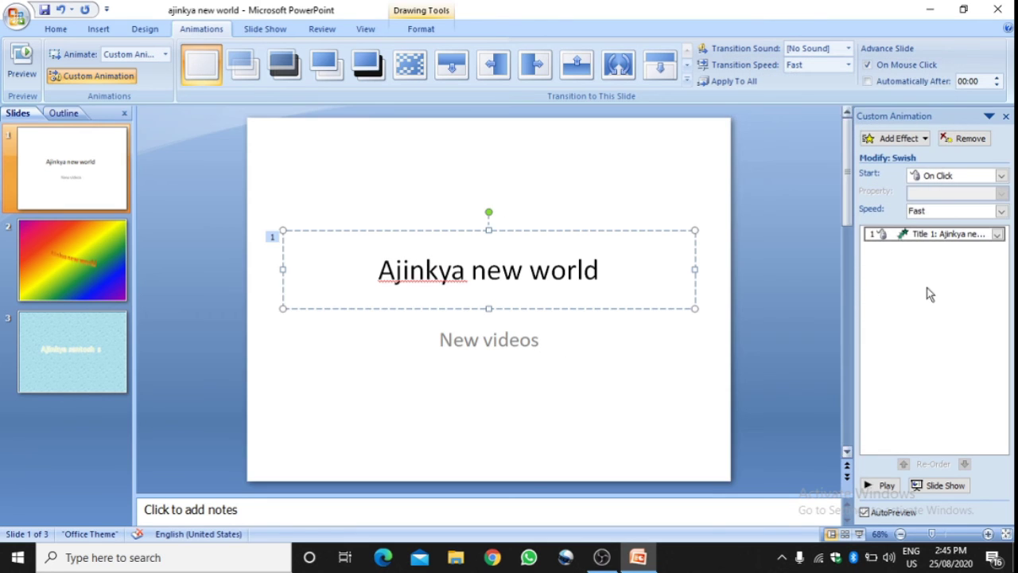
Step: Set the Swish animation speed to Very Slow and play a preview
left_click(1002, 211)
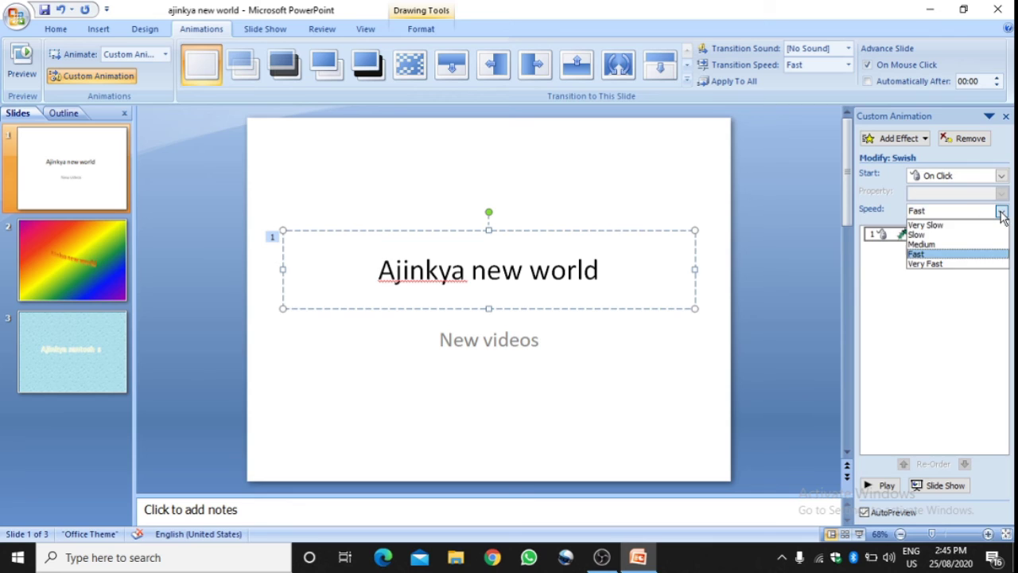
left_click(950, 226)
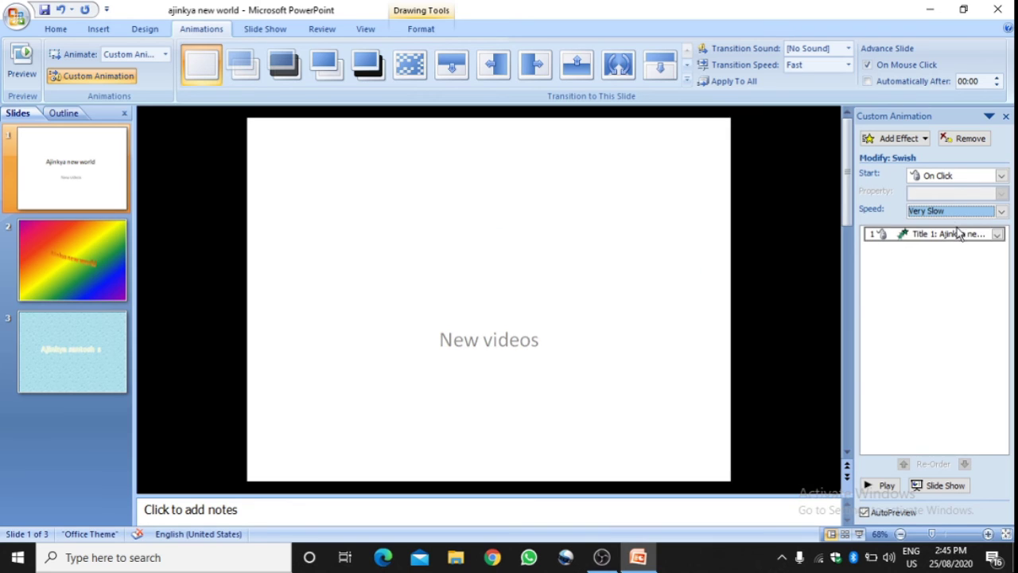
left_click(882, 486)
left_click(881, 486)
left_click(882, 487)
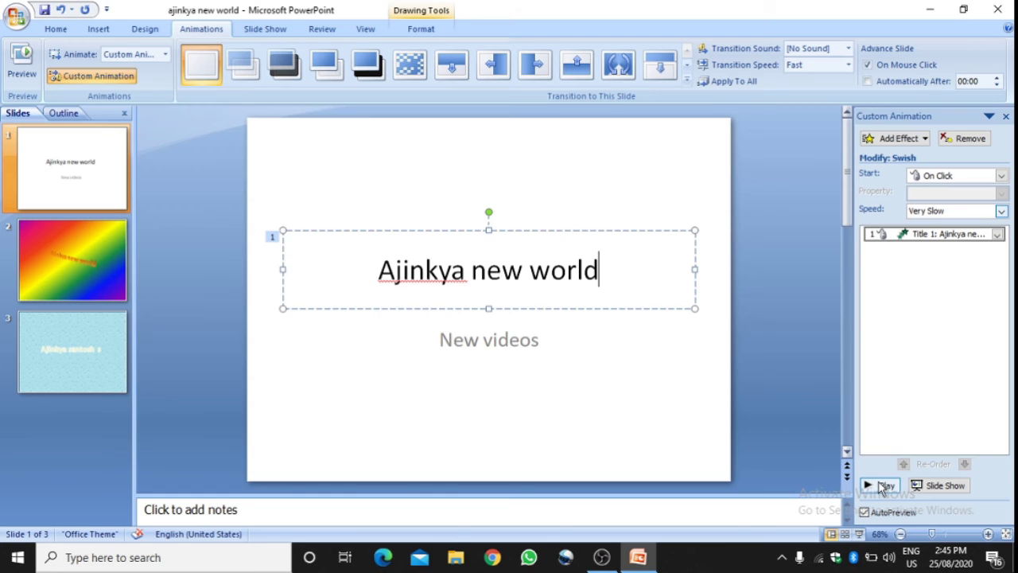
left_click(882, 487)
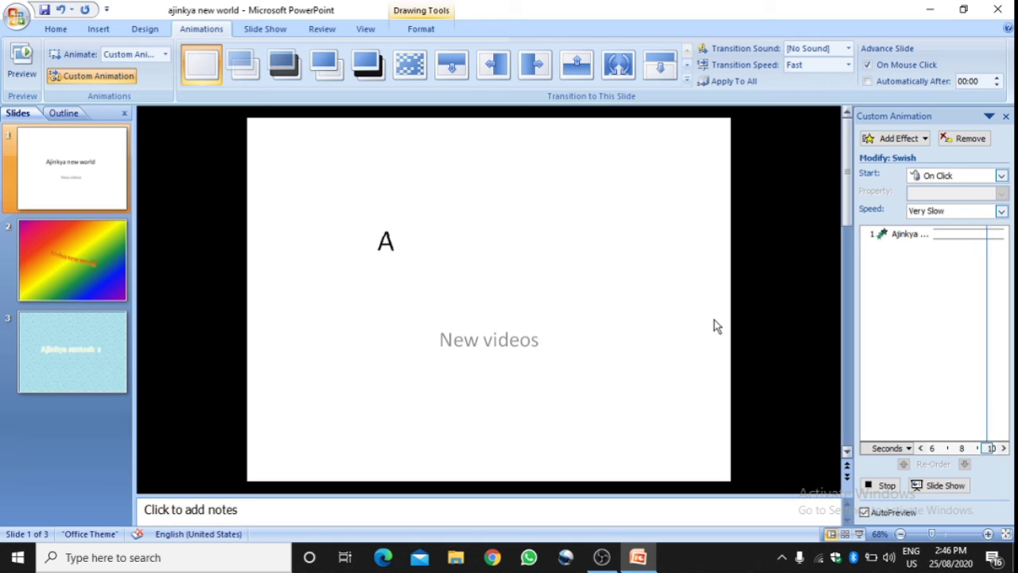
Step: Change the speed to Very Fast, preview it, and keep Start as On Click
left_click(1002, 210)
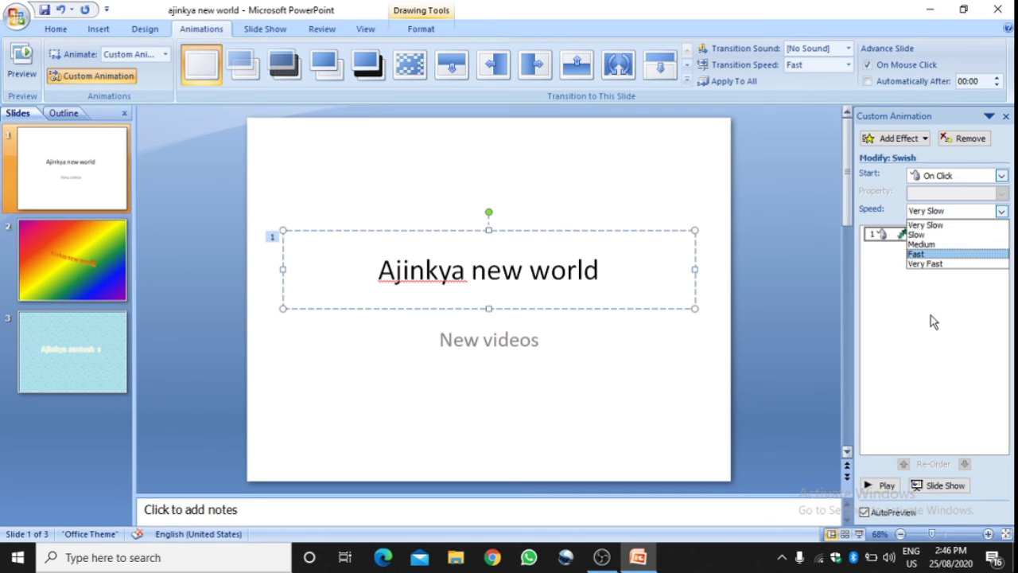
left_click(926, 264)
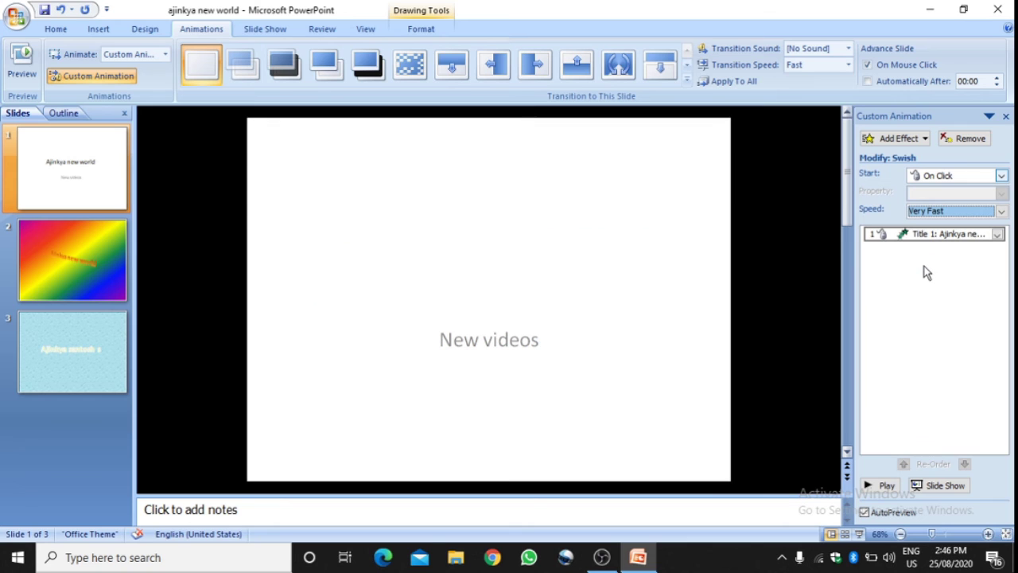
left_click(869, 486)
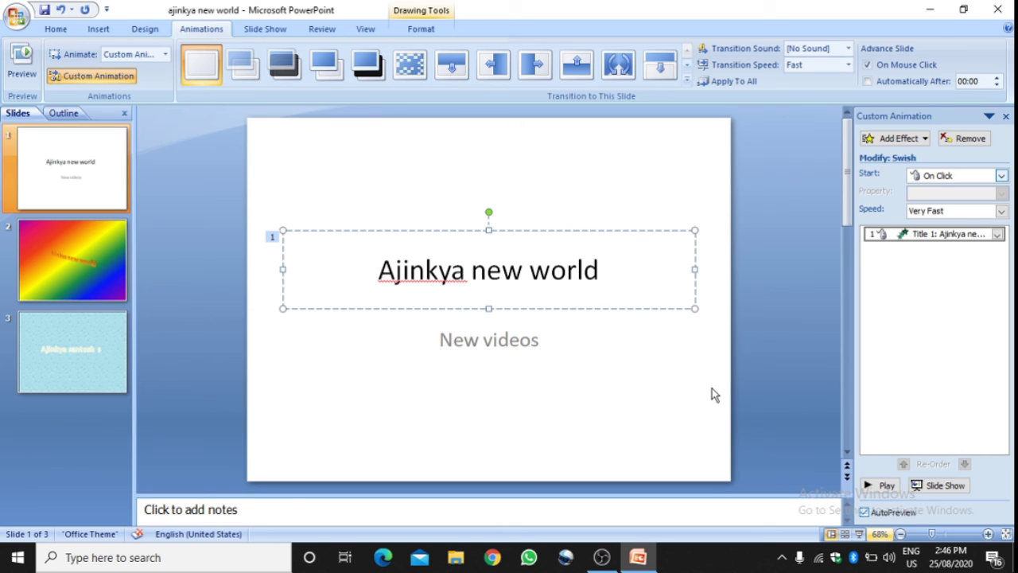
left_click(1002, 176)
left_click(746, 212)
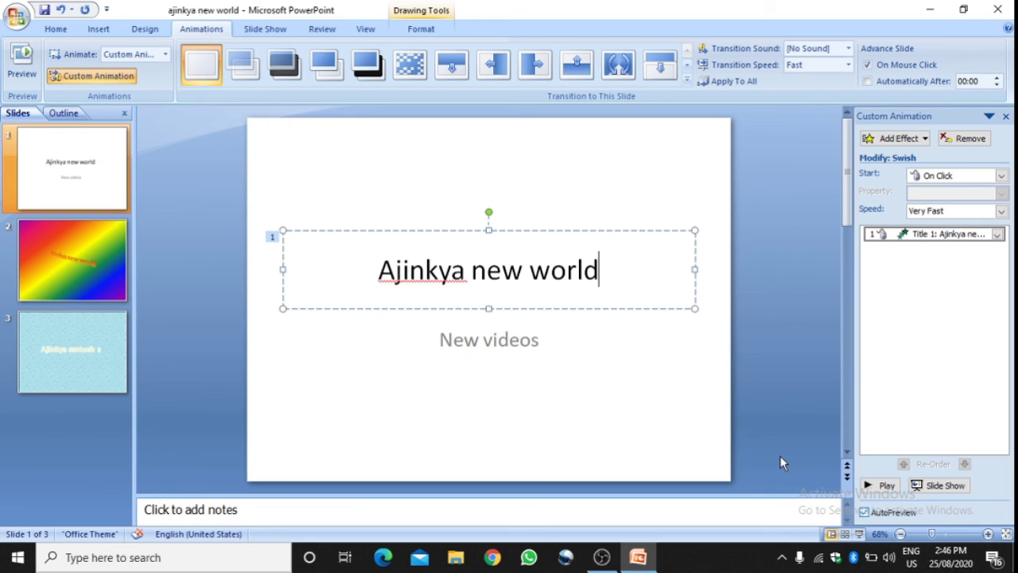
left_click(860, 536)
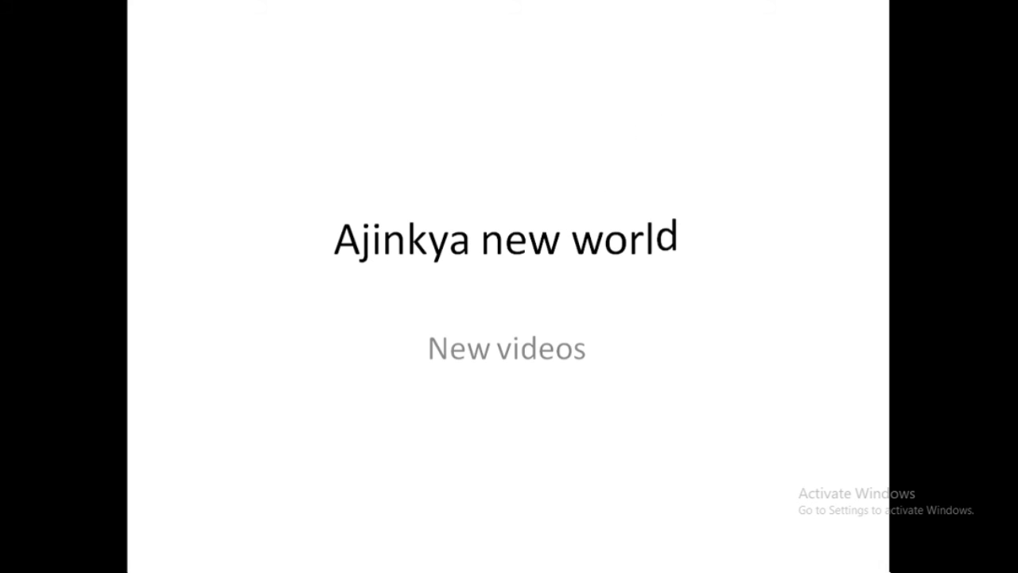
key("Right")
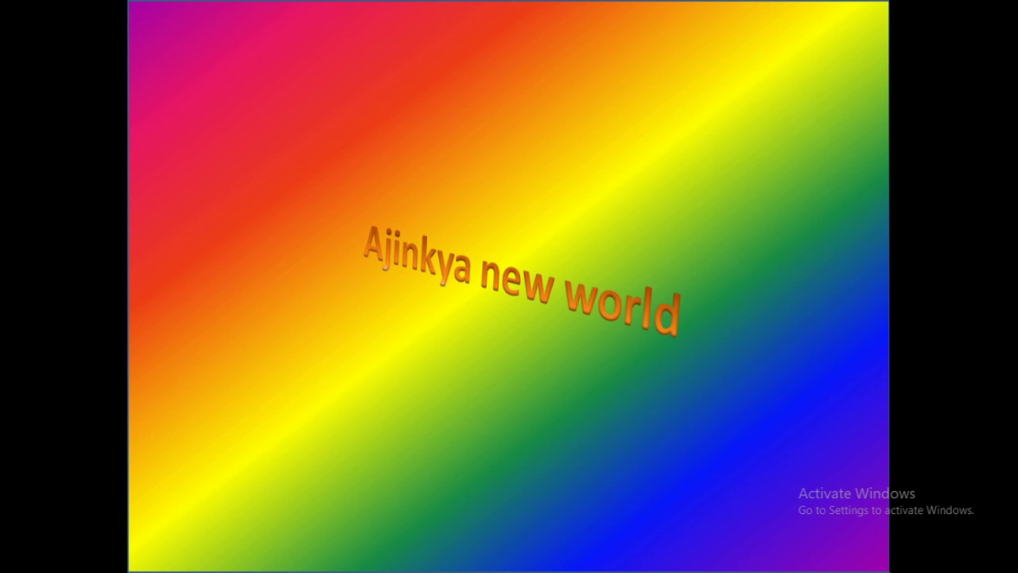
key("Right")
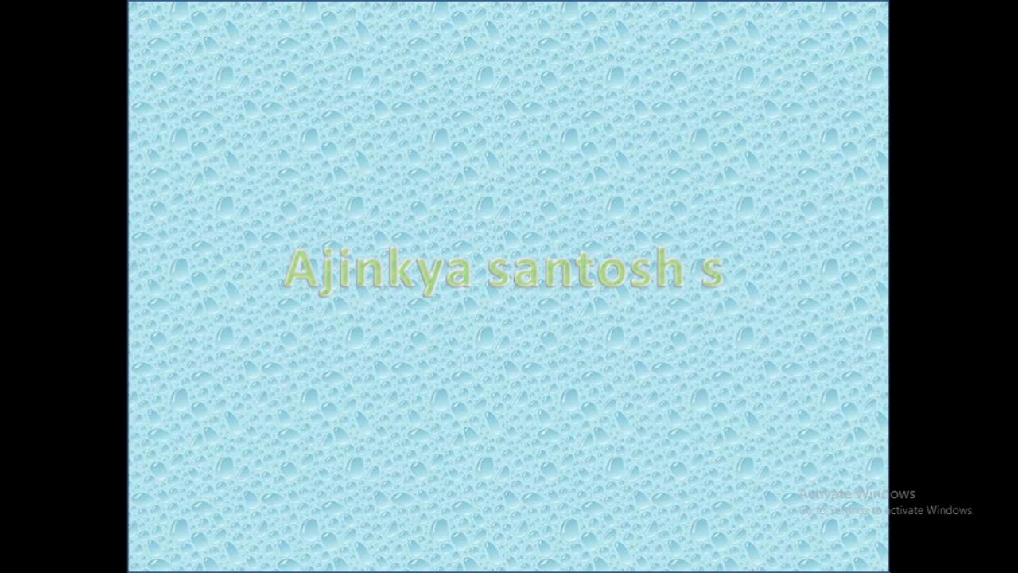
key("Right")
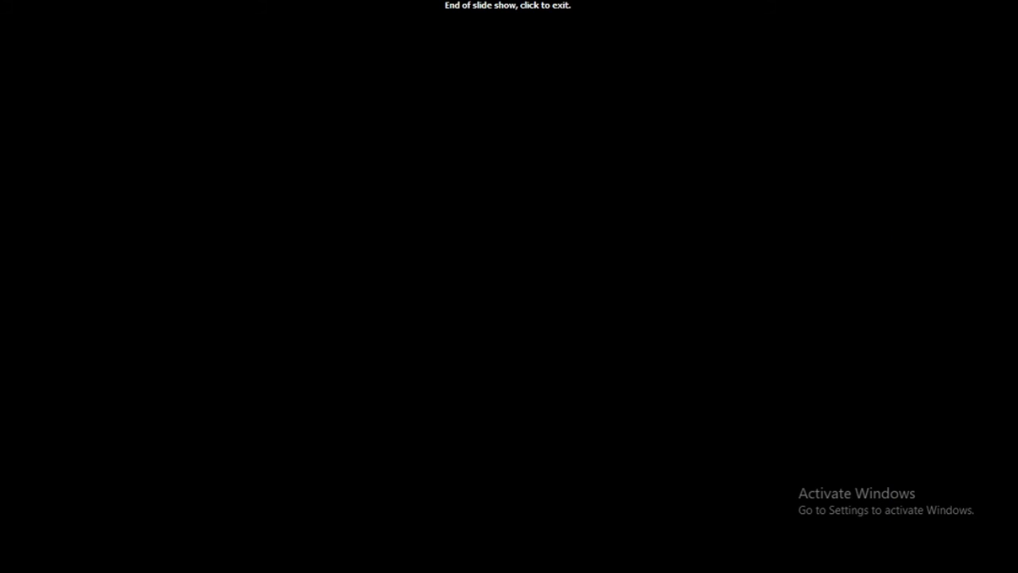
key("Right")
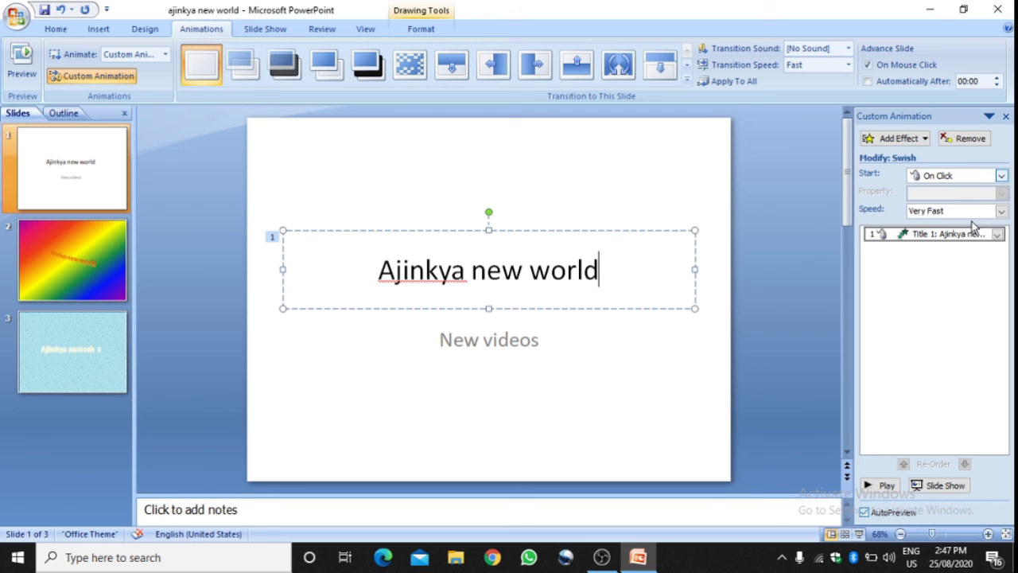
Step: Set the title animation's Start to After Previous, then review slides 3, 2 and 1
left_click(1001, 176)
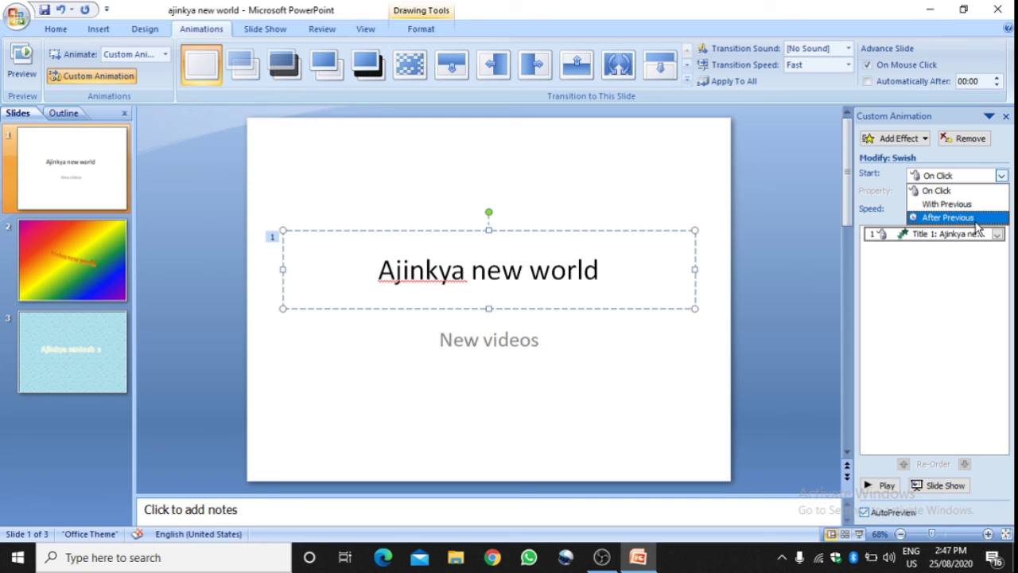
left_click(972, 218)
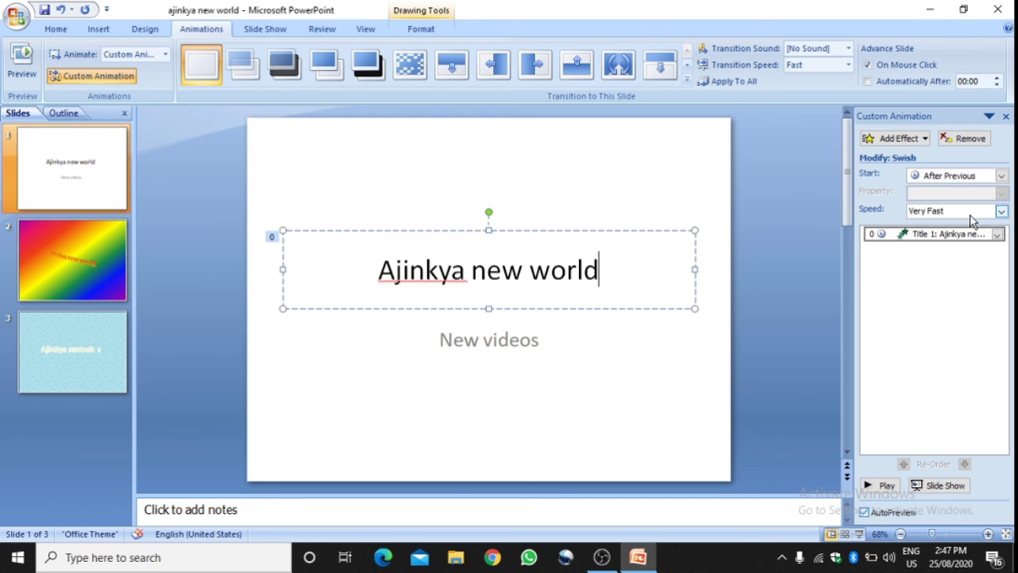
left_click(53, 377)
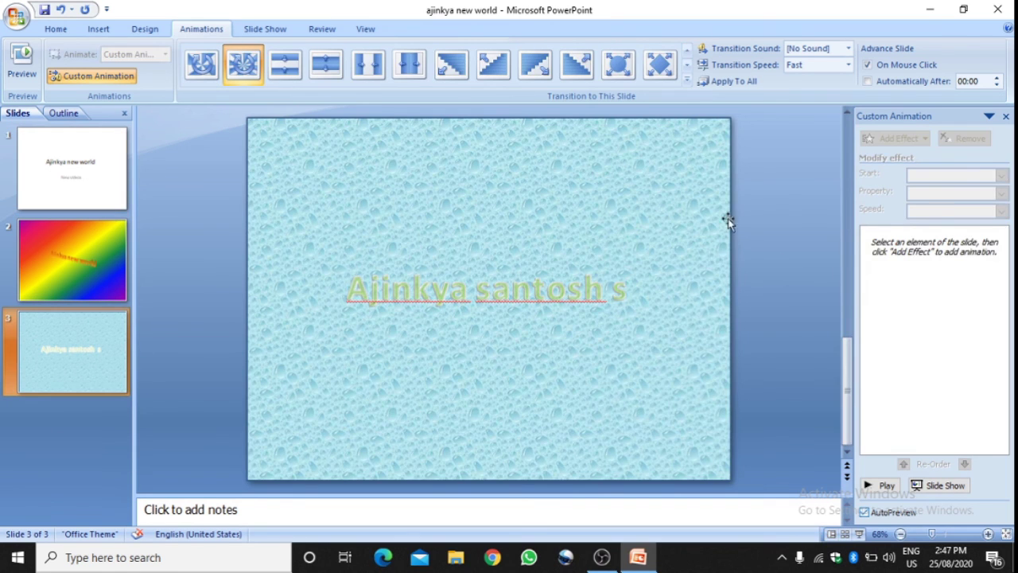
left_click(545, 266)
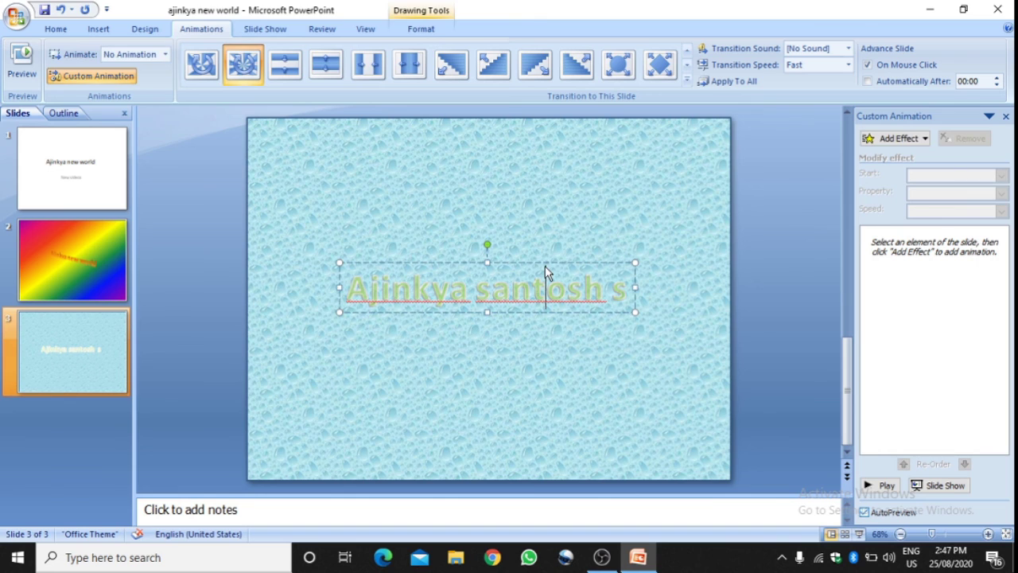
left_click(569, 207)
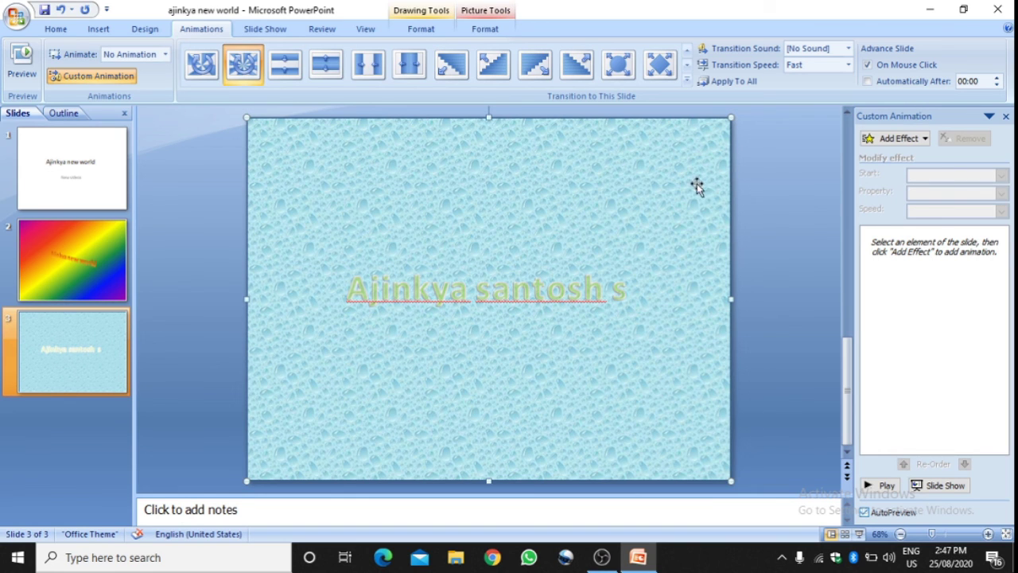
left_click(113, 282)
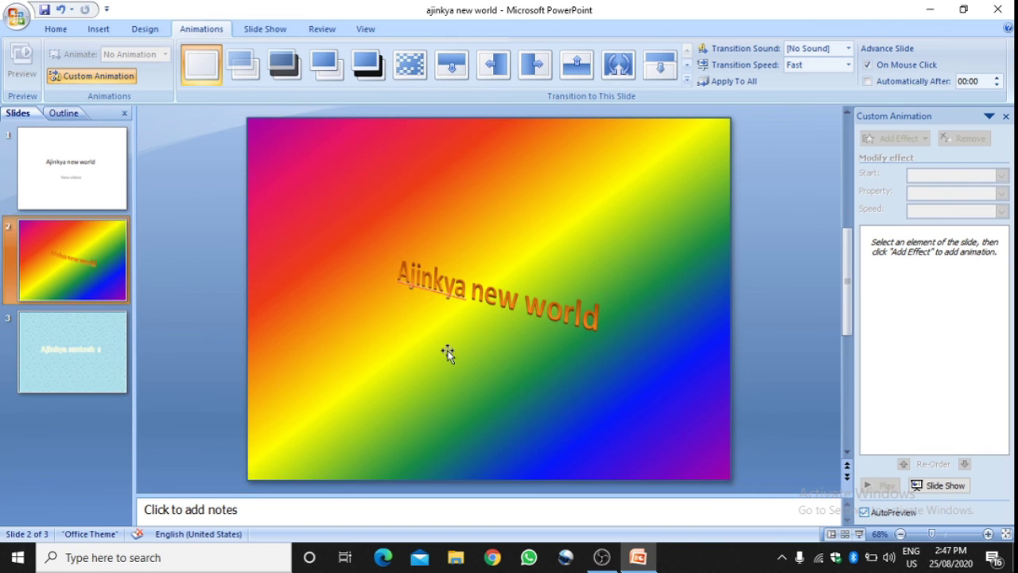
left_click(97, 169)
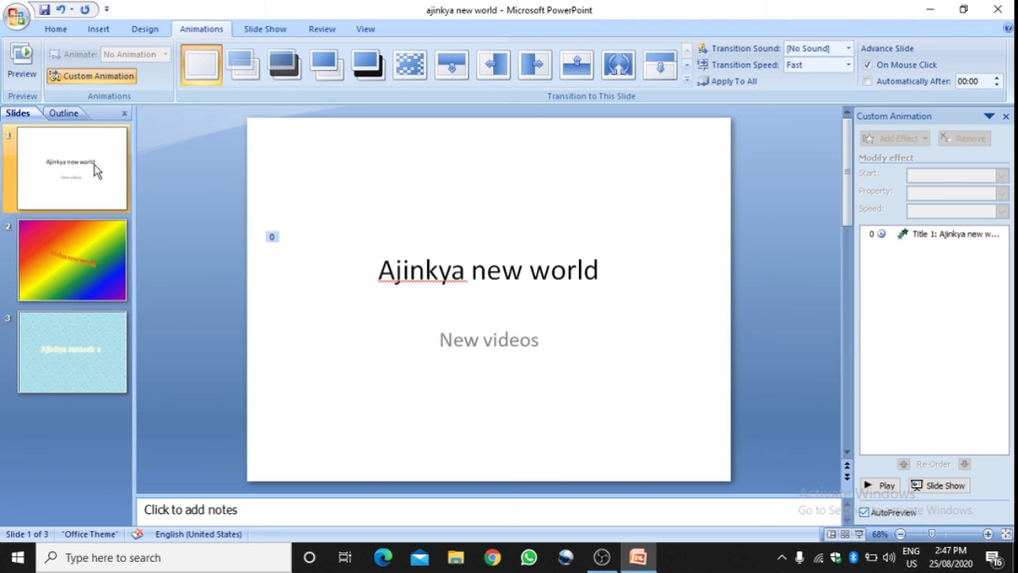
left_click(860, 535)
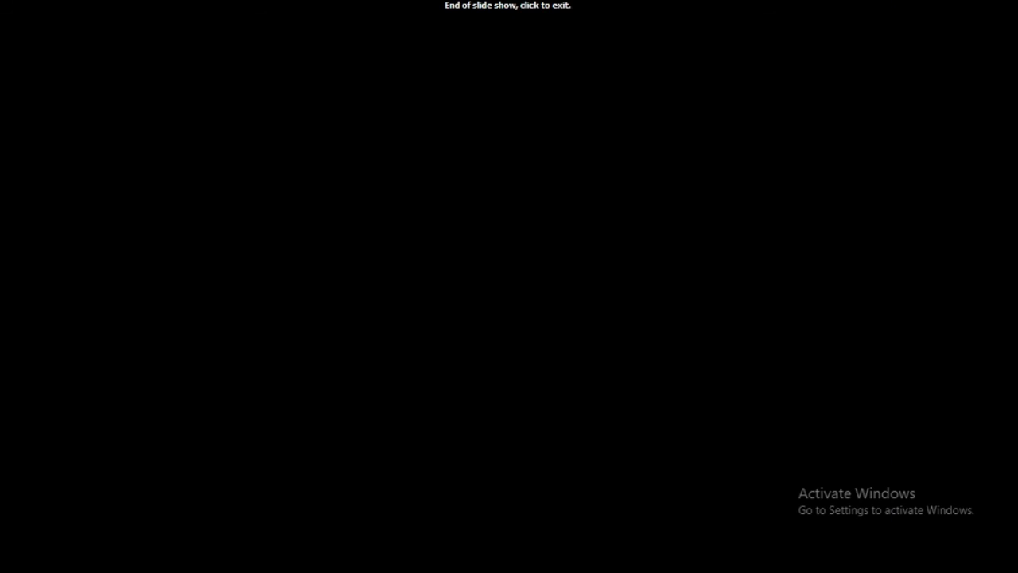
left_click(458, 307)
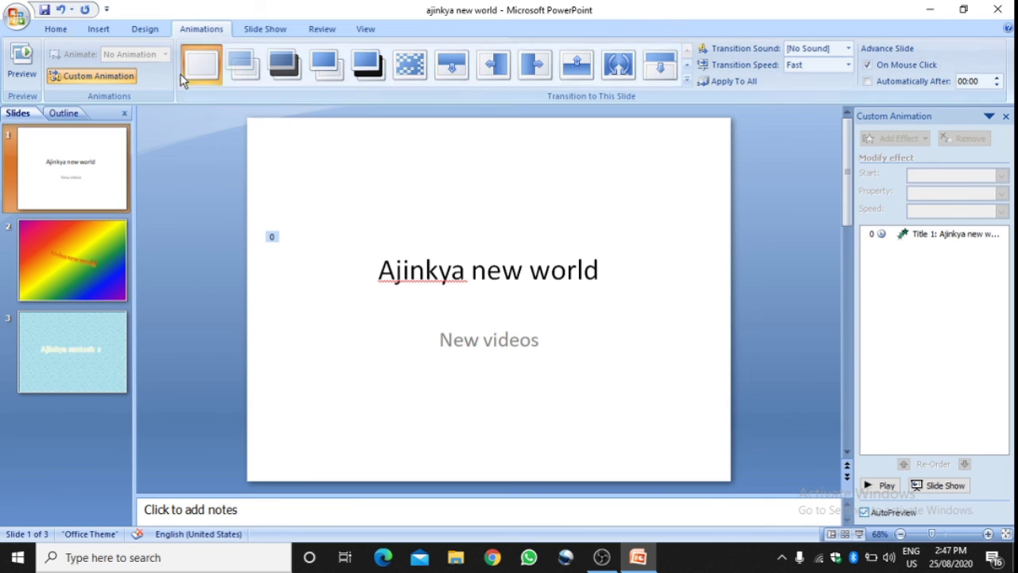
Step: Browse the Design and Home ribbon options, ending on the Insert tab's content commands
left_click(100, 29)
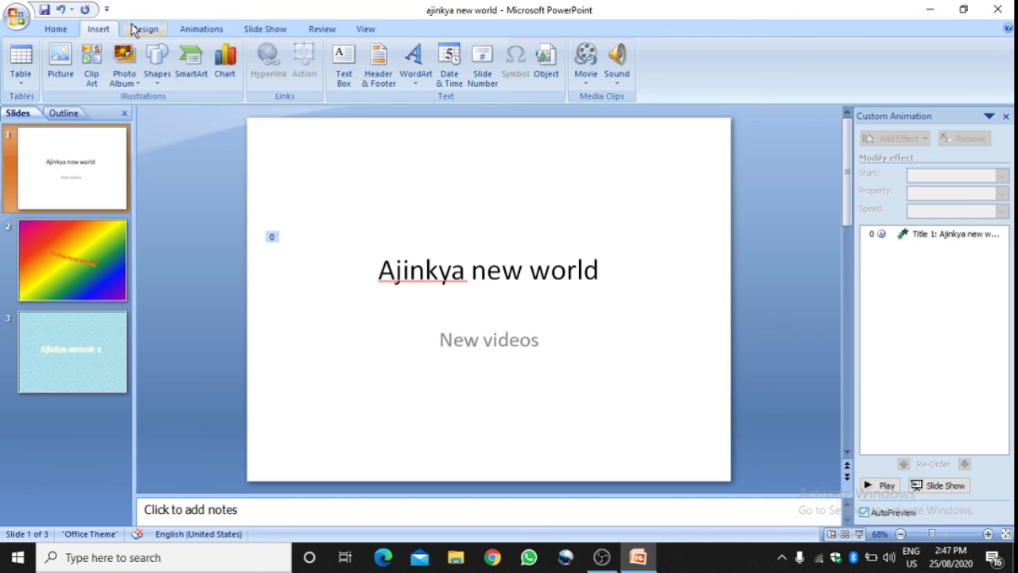
left_click(137, 30)
left_click(104, 29)
left_click(70, 30)
left_click(93, 31)
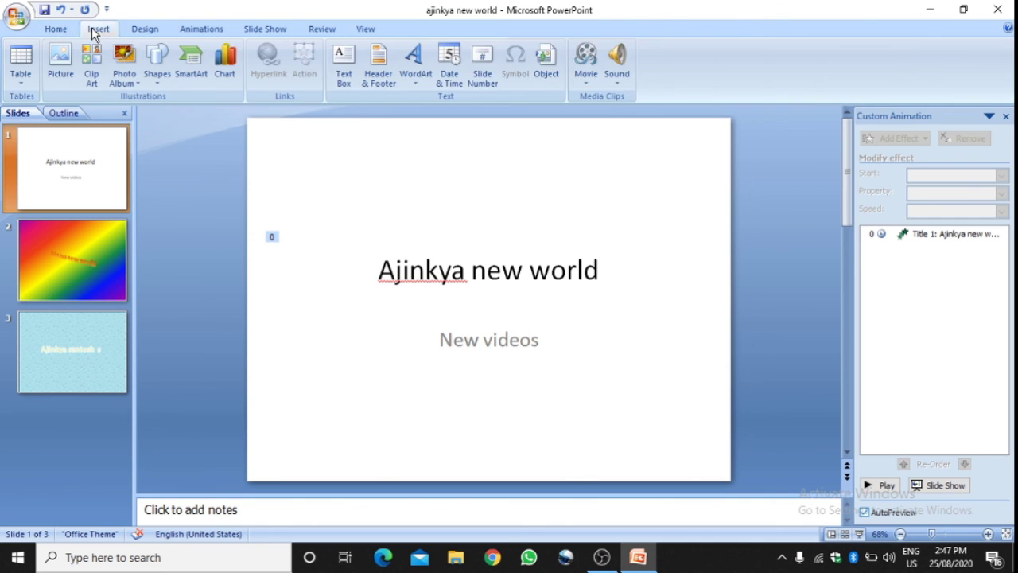